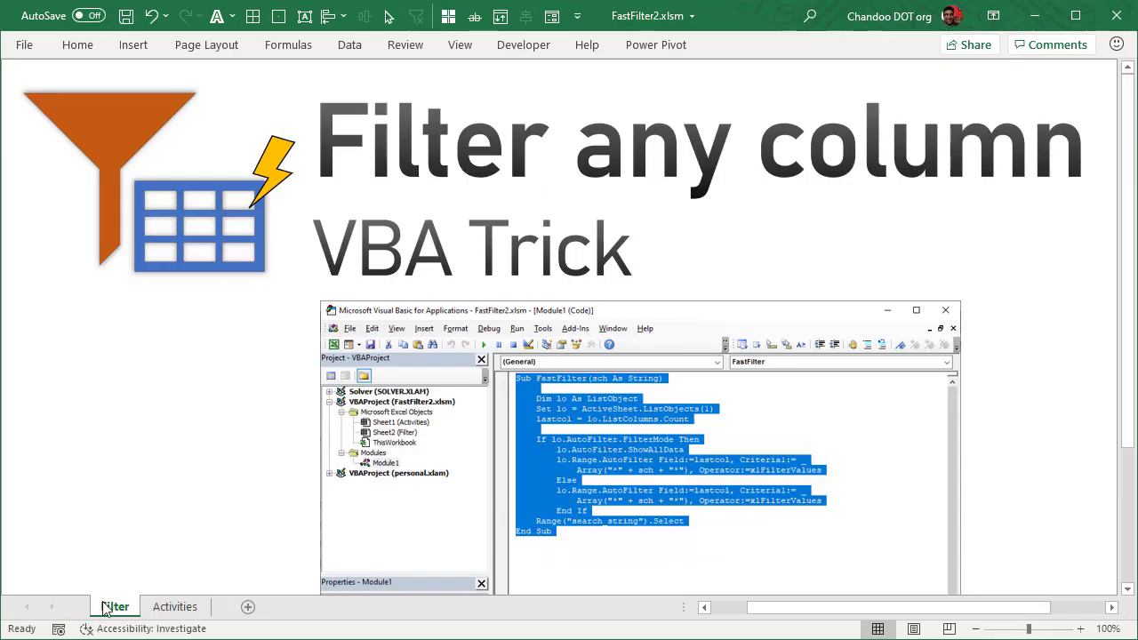
# On the Activities sheet, filter Opp to exclude Health, then clear the Opp filter
pyautogui.click(169, 608)
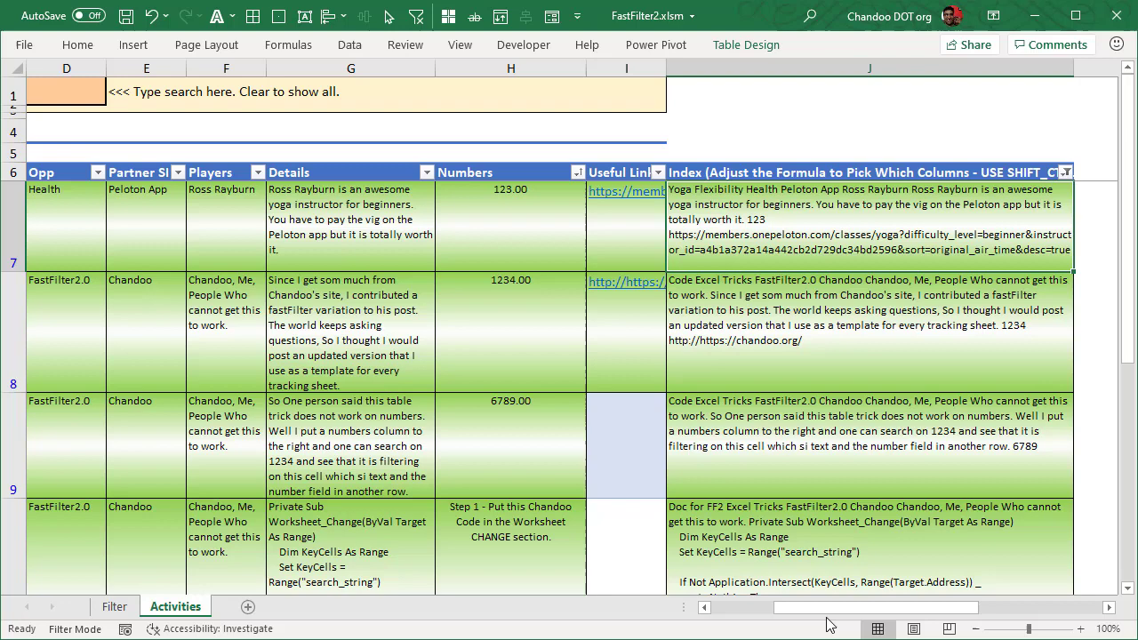
pyautogui.moveTo(786, 614); pyautogui.dragTo(765, 612)
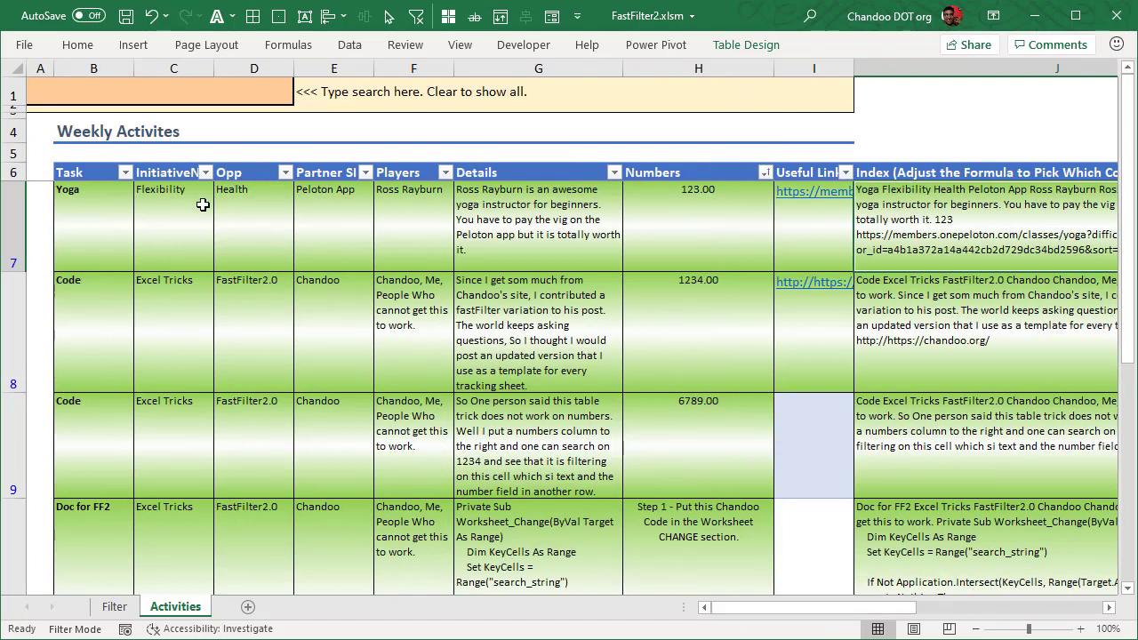
pyautogui.click(206, 173)
pyautogui.click(284, 173)
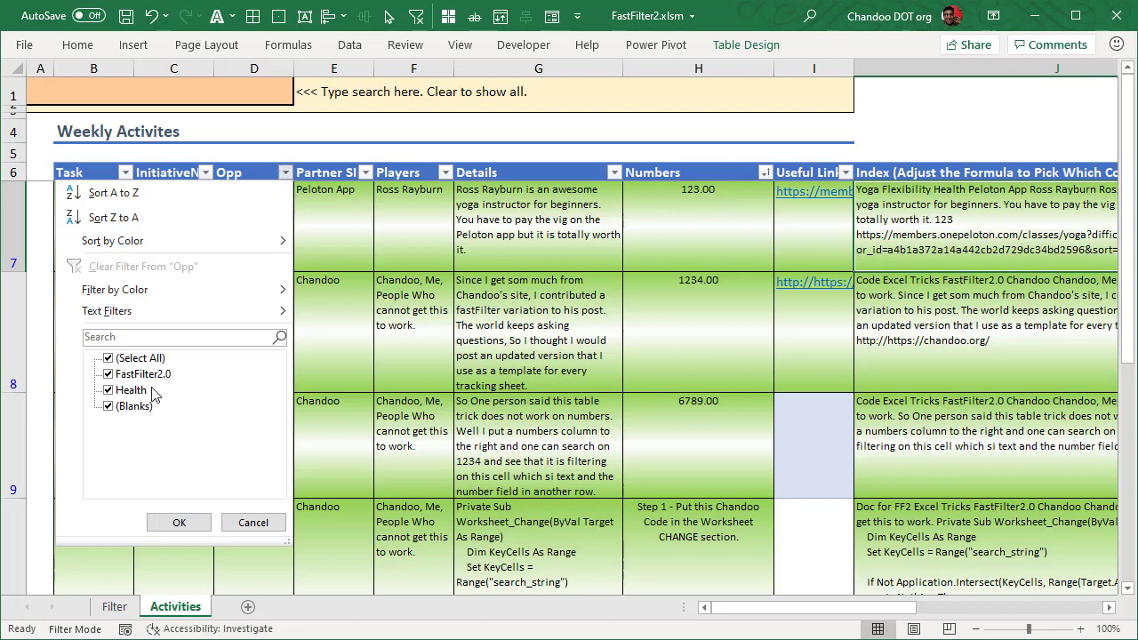
pyautogui.click(124, 390)
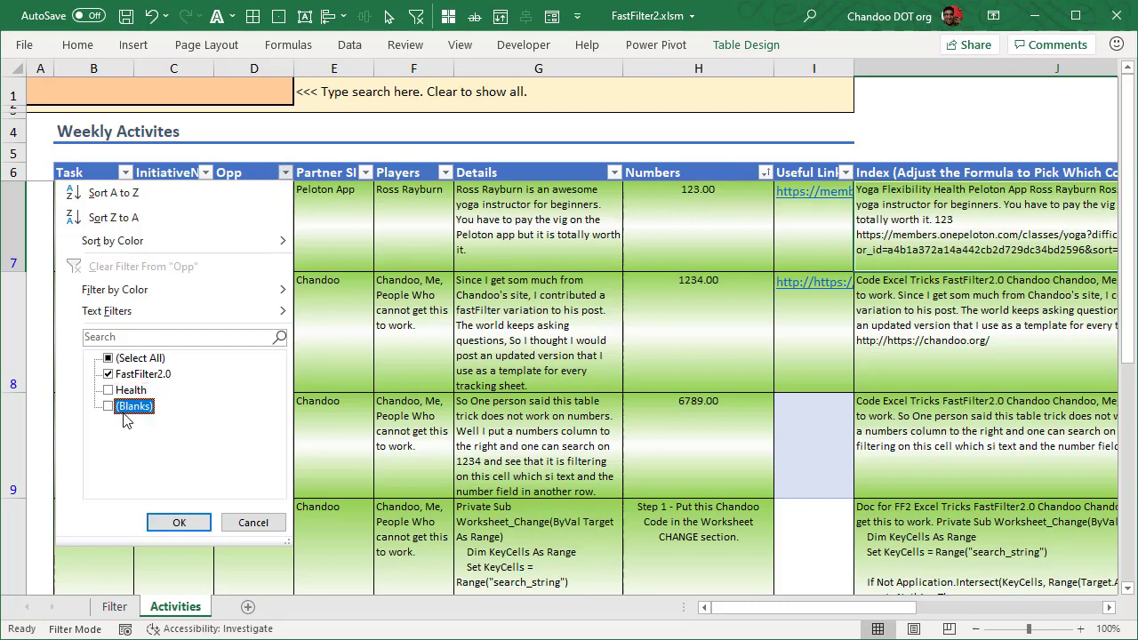
pyautogui.click(179, 522)
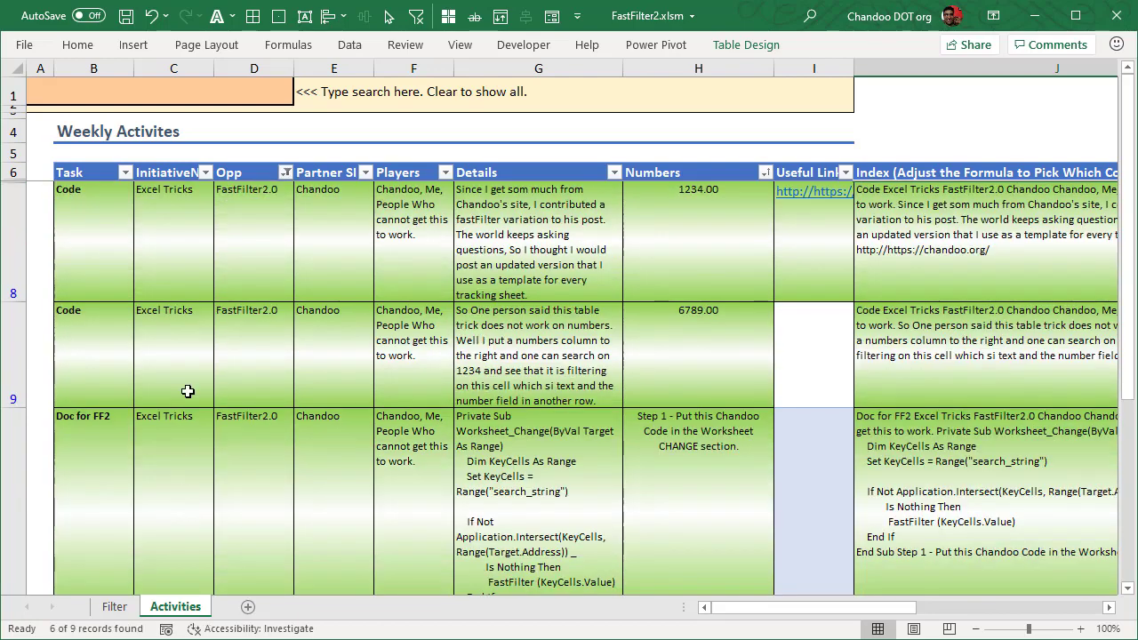
pyautogui.click(286, 173)
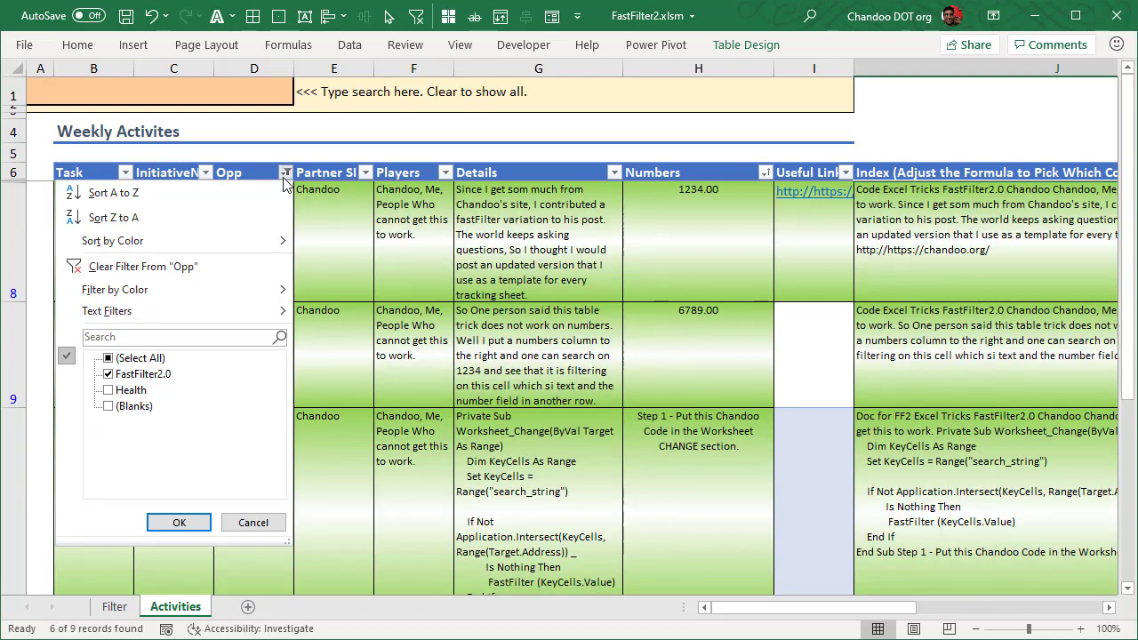
pyautogui.click(143, 267)
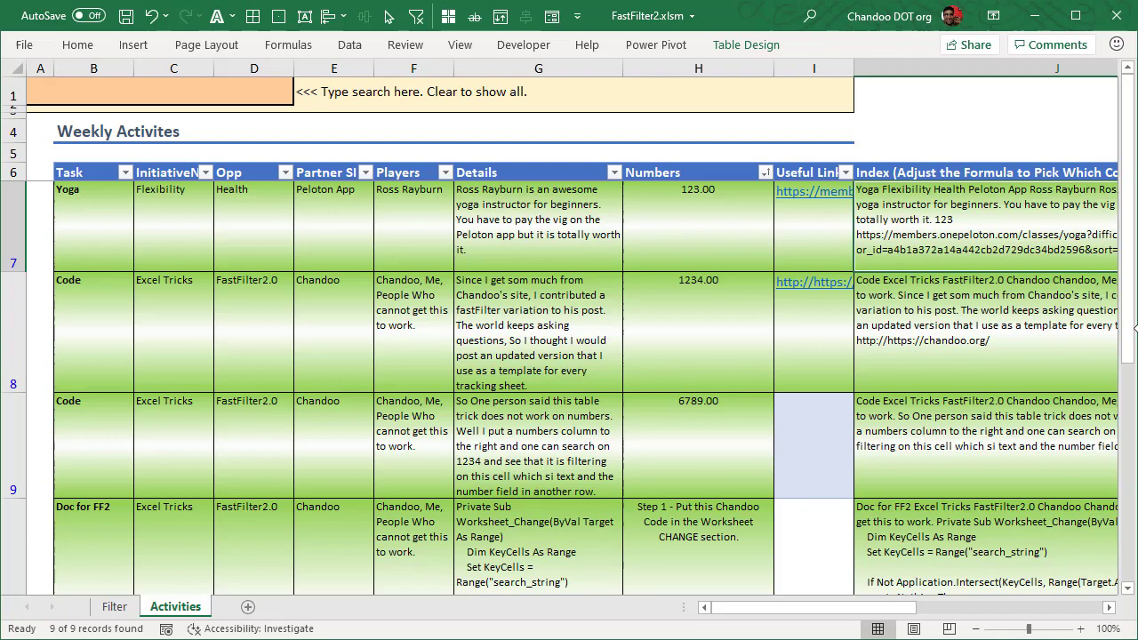
pyautogui.scroll(-1, 582, 332)
pyautogui.scroll(1, 582, 332)
pyautogui.moveTo(887, 611)
pyautogui.mouseDown()
pyautogui.moveTo(987, 613)
pyautogui.moveTo(889, 611)
pyautogui.mouseUp()
pyautogui.moveTo(898, 608); pyautogui.dragTo(1062, 608)
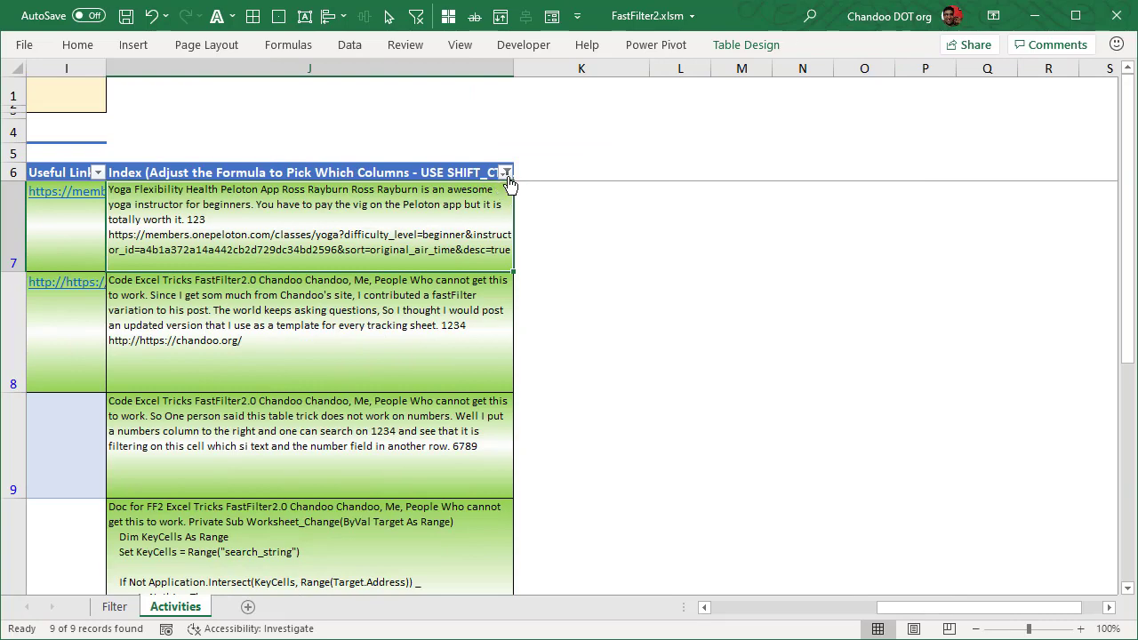
pyautogui.click(506, 172)
pyautogui.click(506, 172)
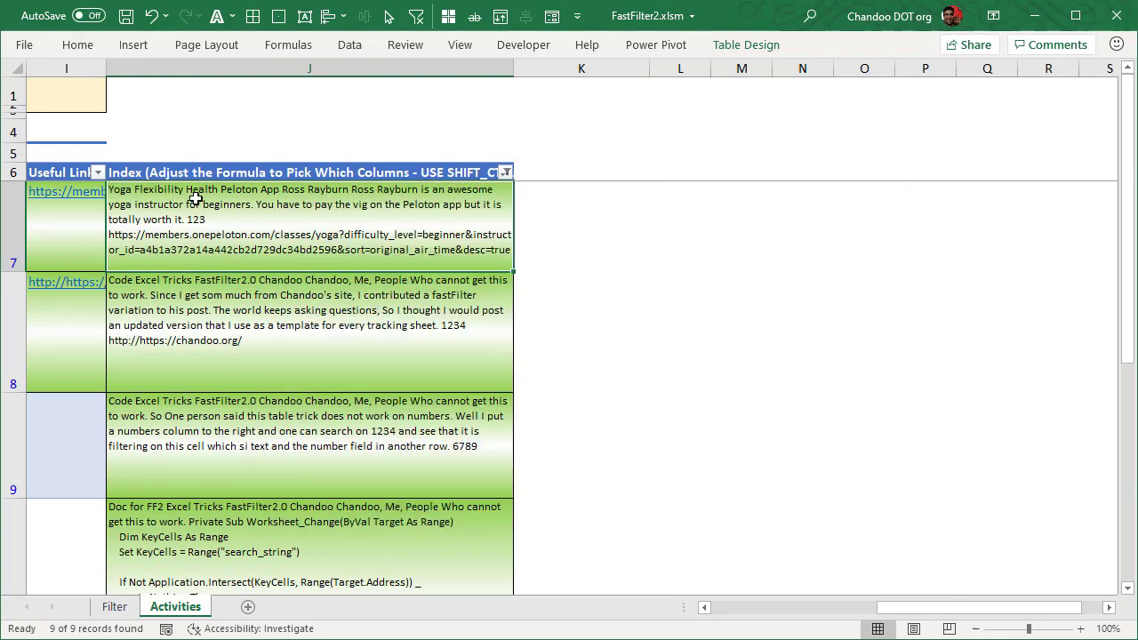
pyautogui.doubleClick(207, 221)
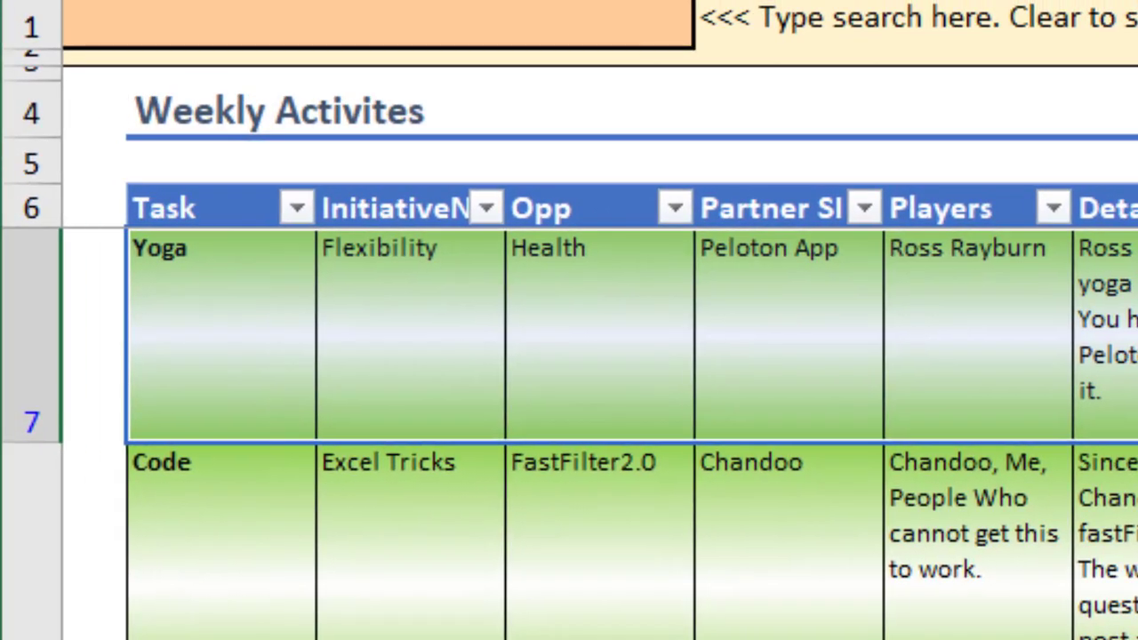
pyautogui.hscroll(3, 568, 356)
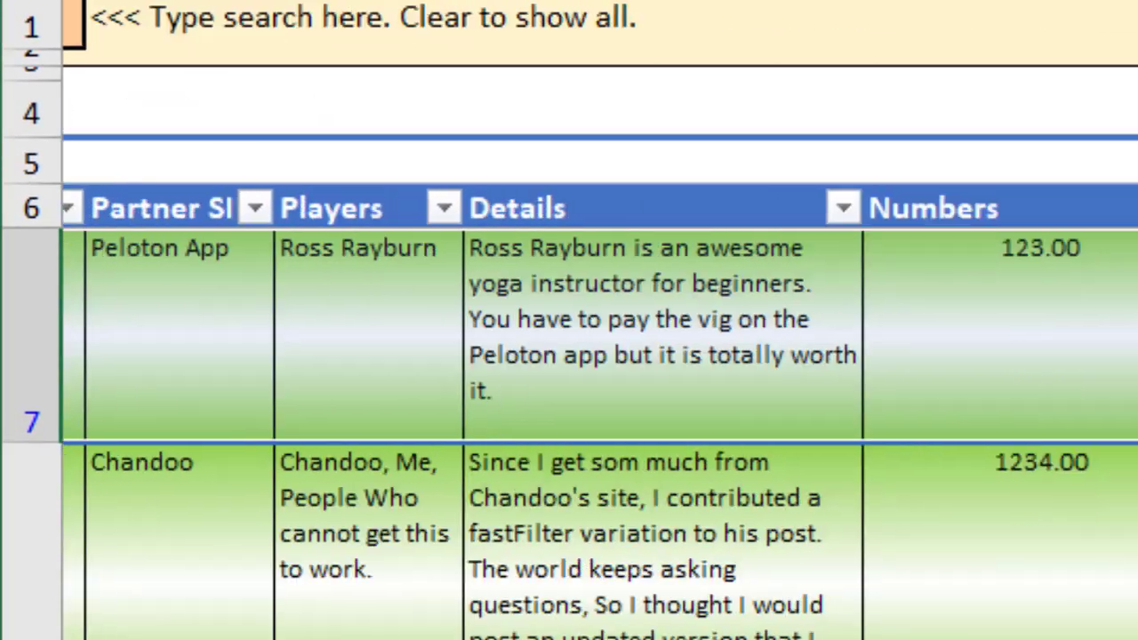
pyautogui.hscroll(-1, 569, 356)
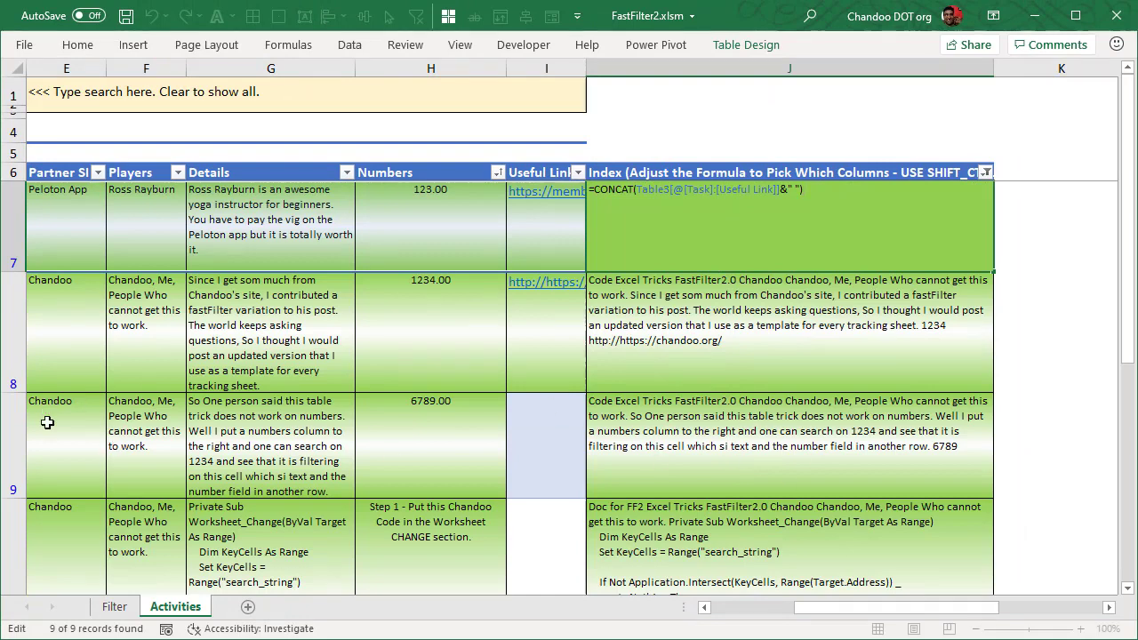
pyautogui.hotkey('ctrl', 'Return')
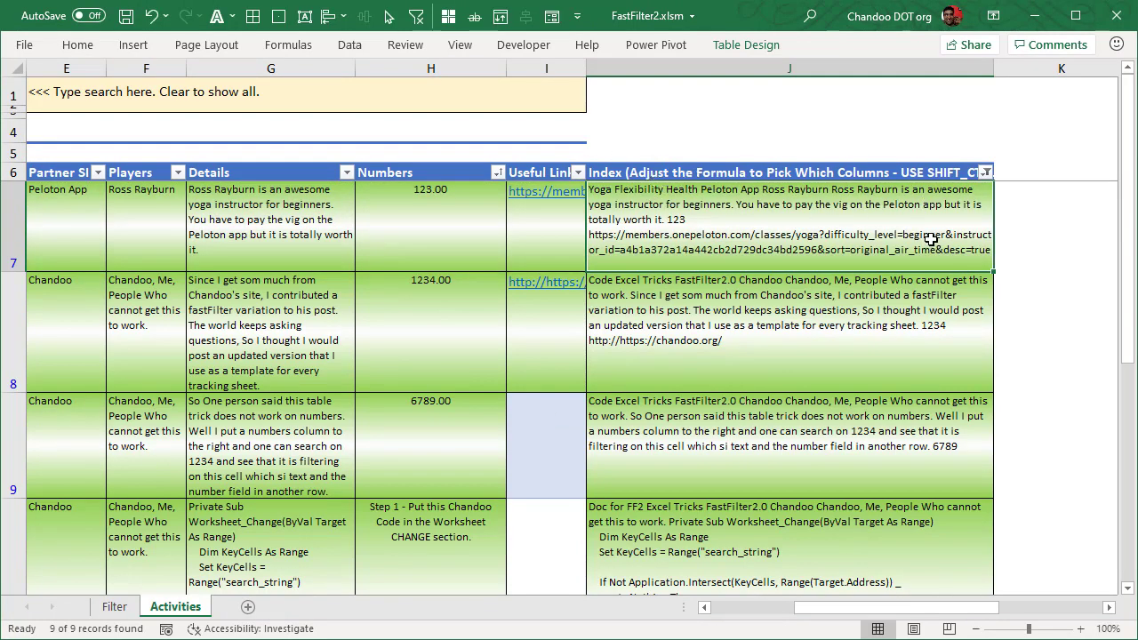
pyautogui.moveTo(822, 607); pyautogui.dragTo(720, 574)
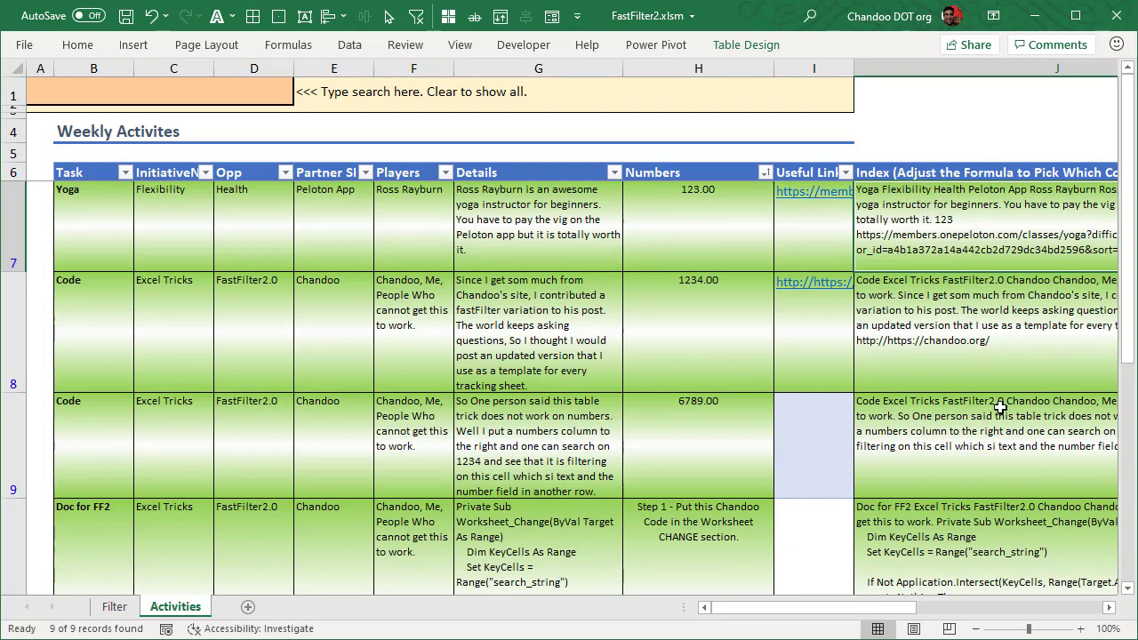
# Enter 'tricks' in search cell B1 to filter the table and check the results
pyautogui.click(170, 97)
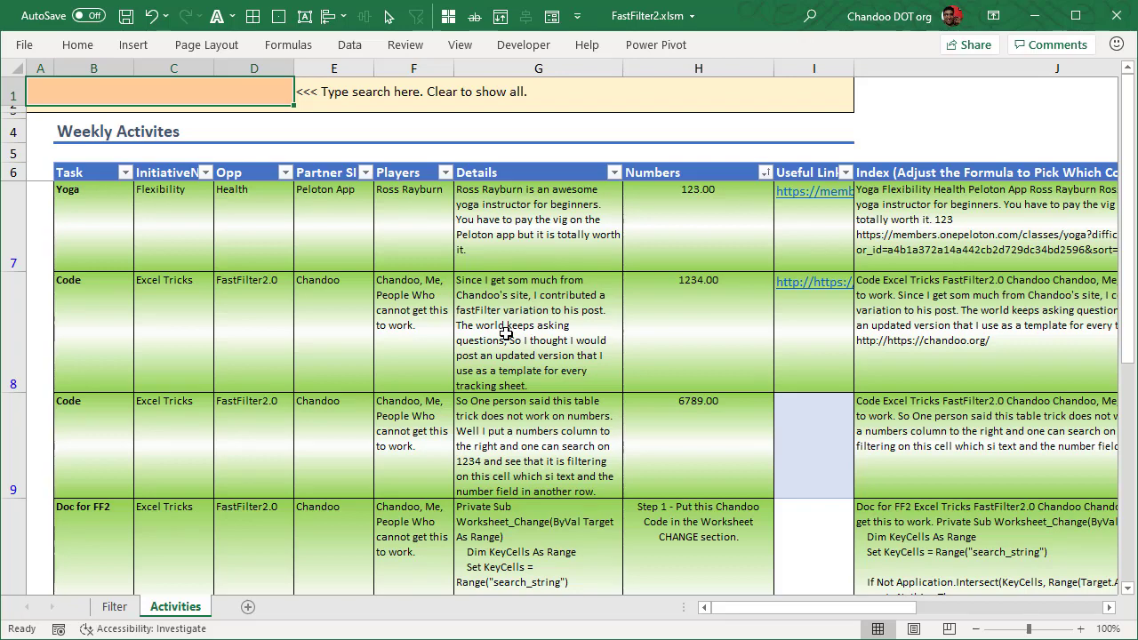
pyautogui.write('tr')
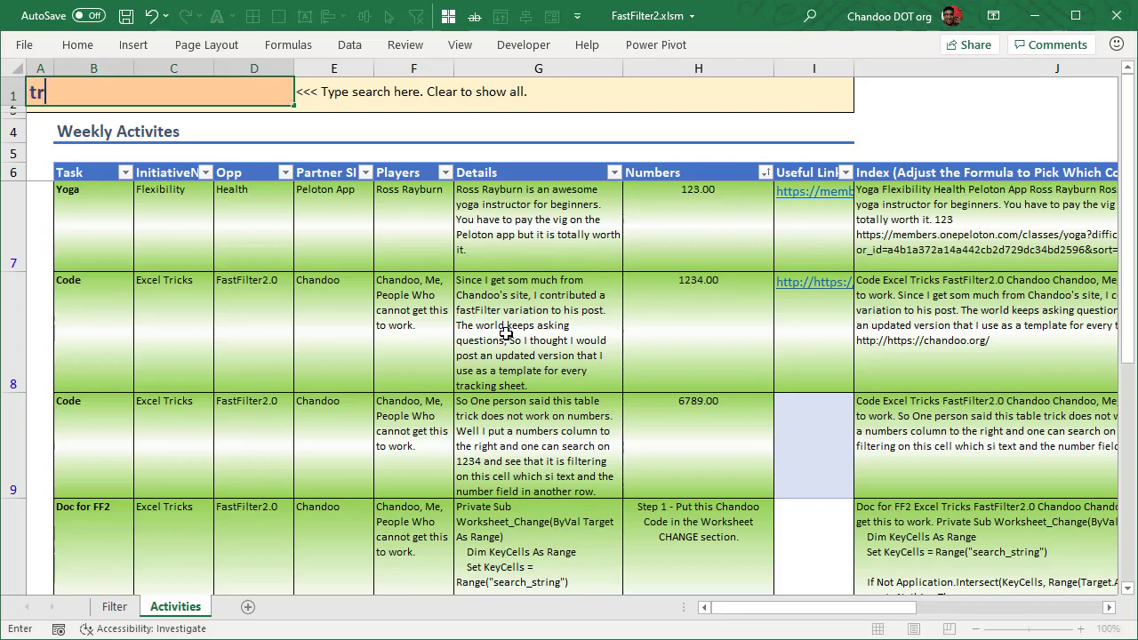
pyautogui.write('icks')
pyautogui.press('Return')
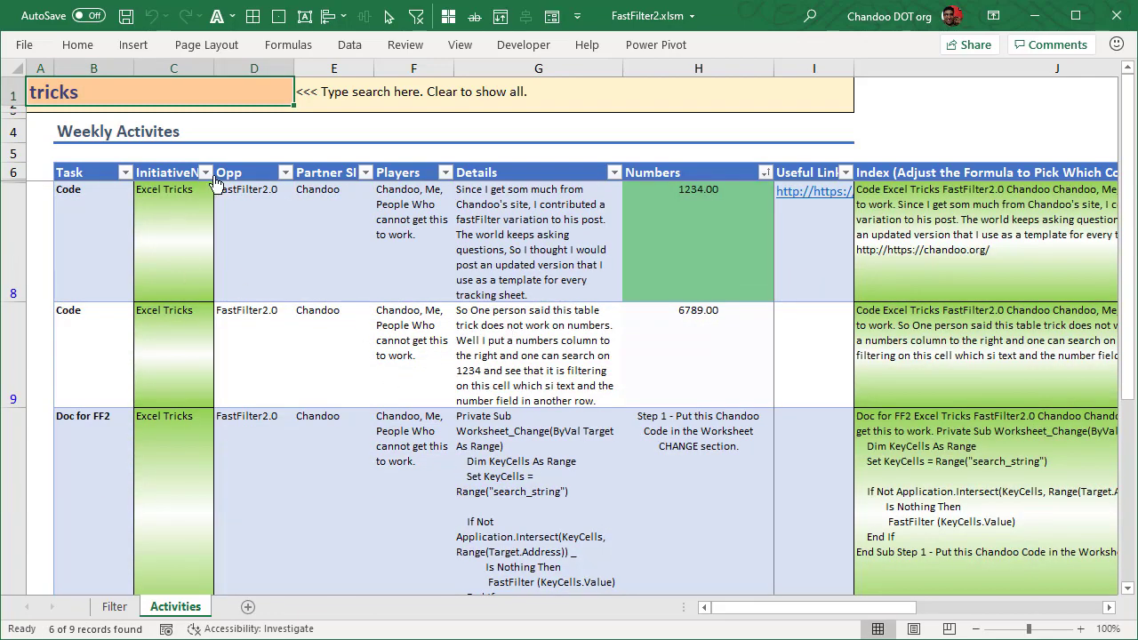
pyautogui.scroll(-1, 223, 382)
pyautogui.scroll(1, 220, 391)
pyautogui.scroll(-2, 592, 455)
pyautogui.scroll(2, 590, 459)
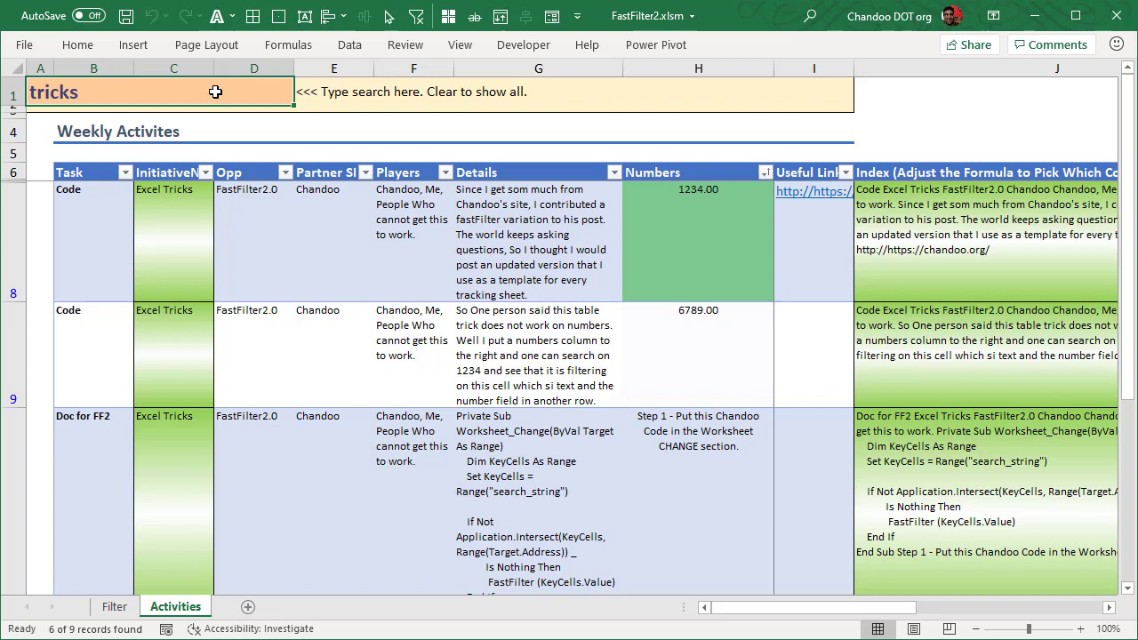
# Replace the search term with 'chandoo' to filter the table, then select E8
pyautogui.write('chan')
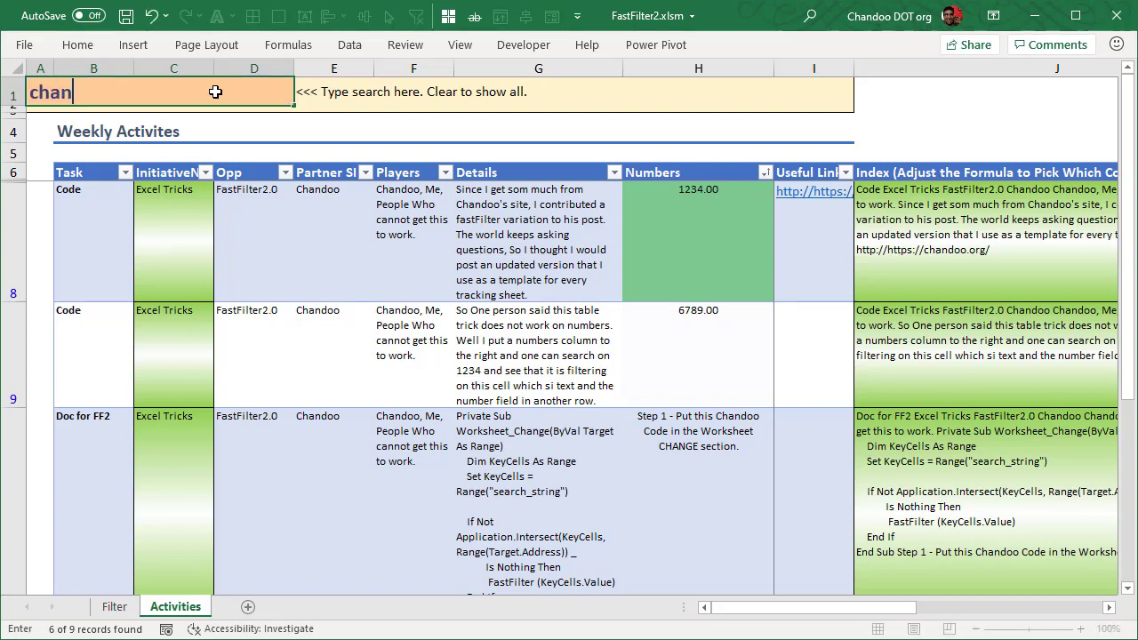
pyautogui.write('doo')
pyautogui.press('Return')
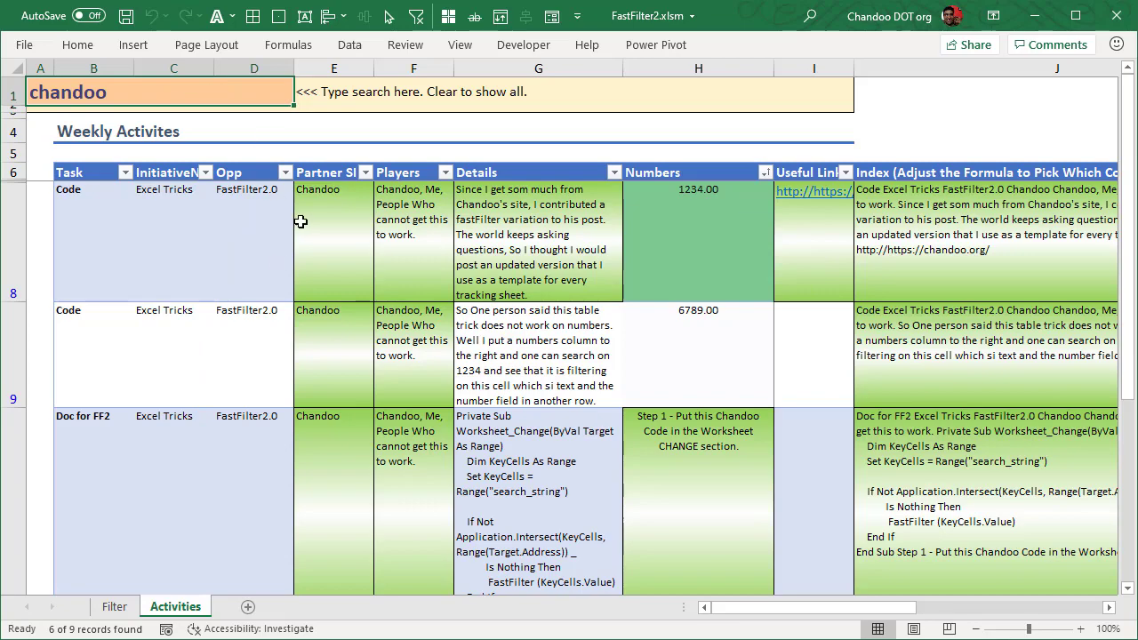
pyautogui.click(317, 211)
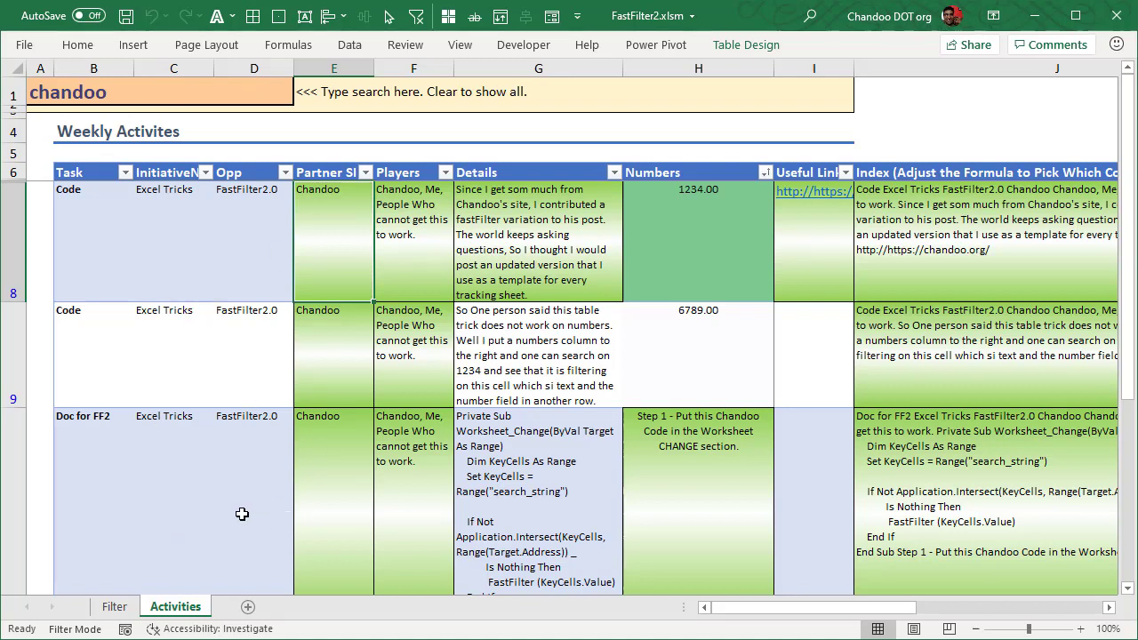
# Review the CONCAT formula in Index cell J8, leave it unchanged, and reselect B1
pyautogui.click(48, 102)
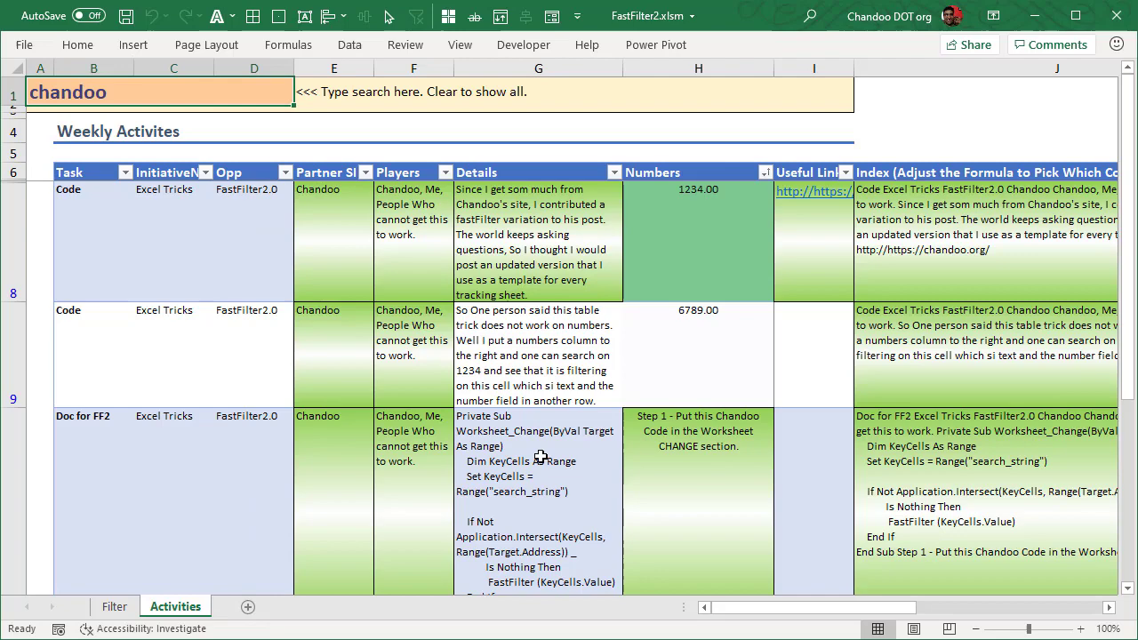
pyautogui.click(923, 242)
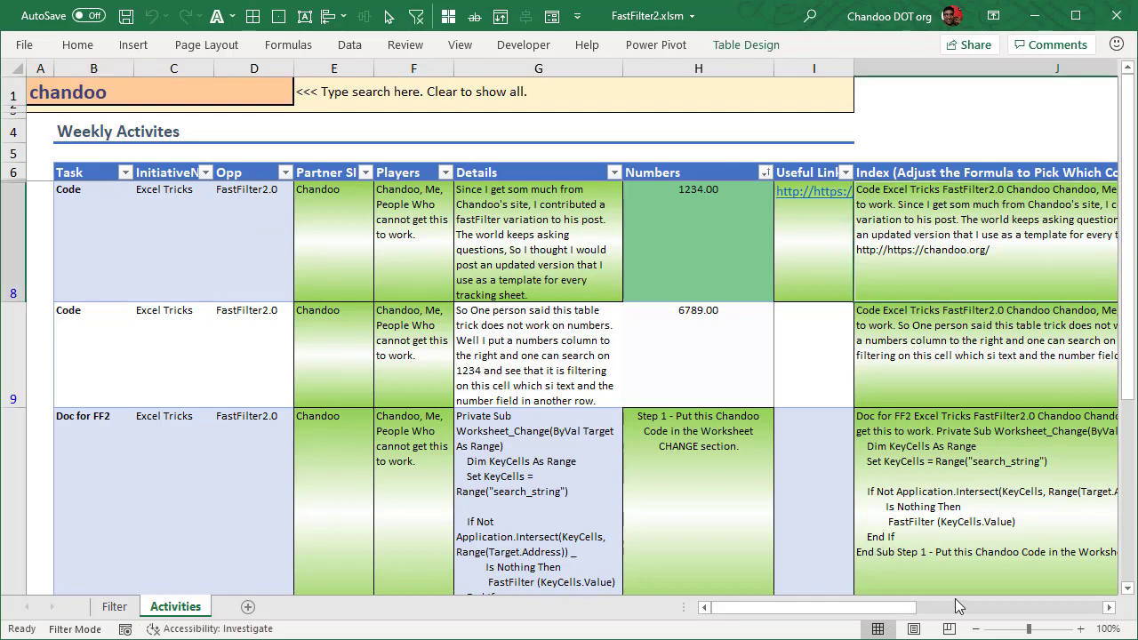
pyautogui.moveTo(871, 607); pyautogui.dragTo(974, 607)
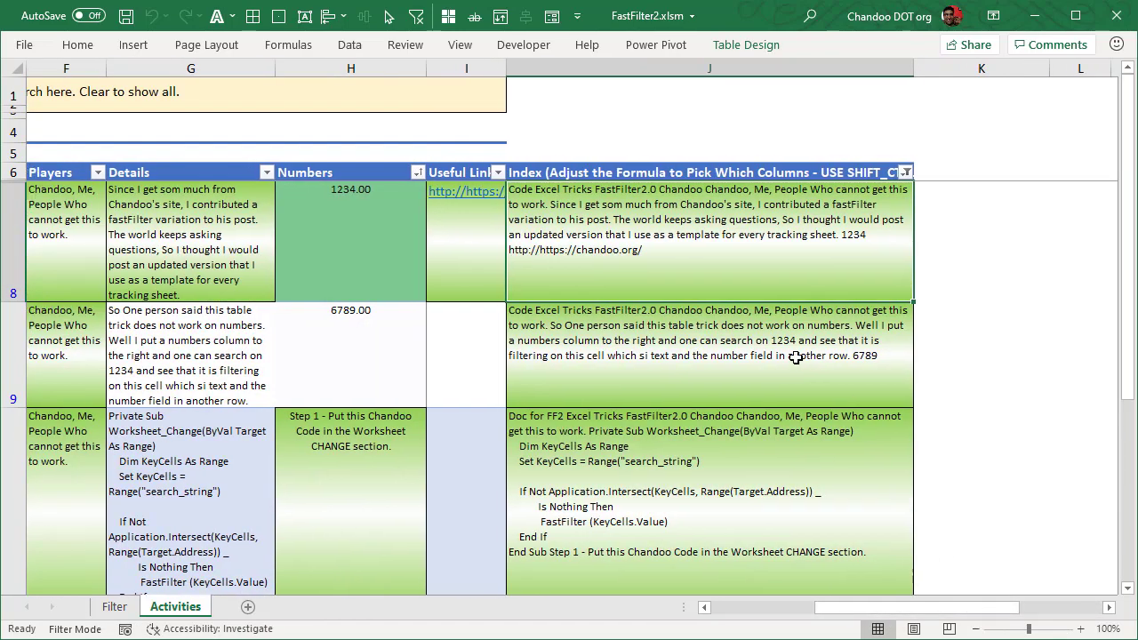
pyautogui.doubleClick(707, 272)
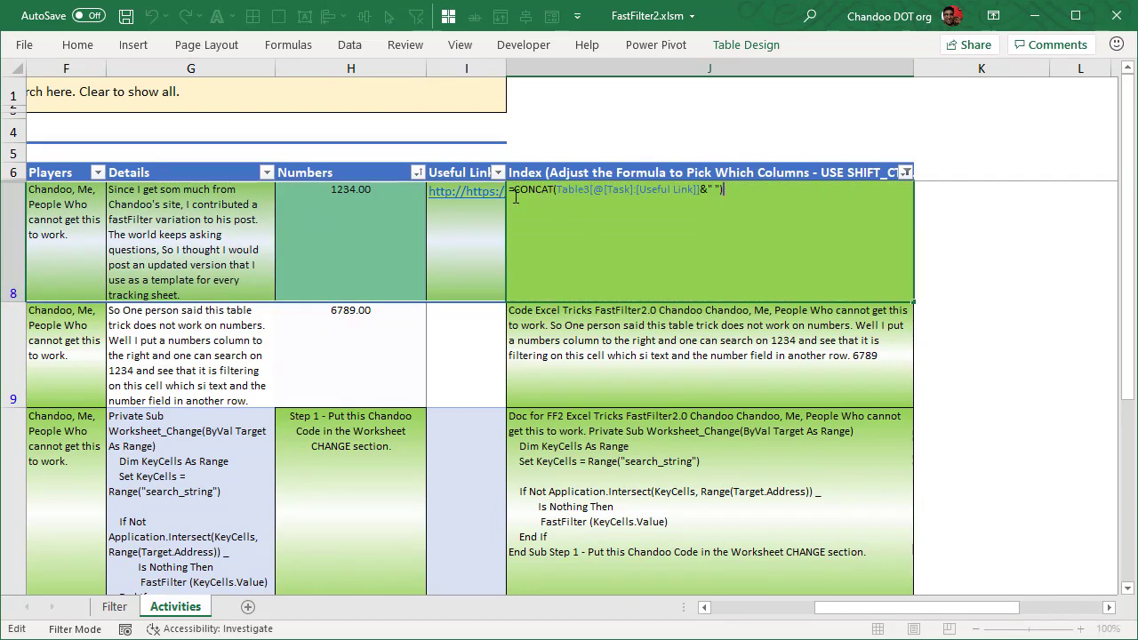
pyautogui.hotkey('ctrl', 'Return')
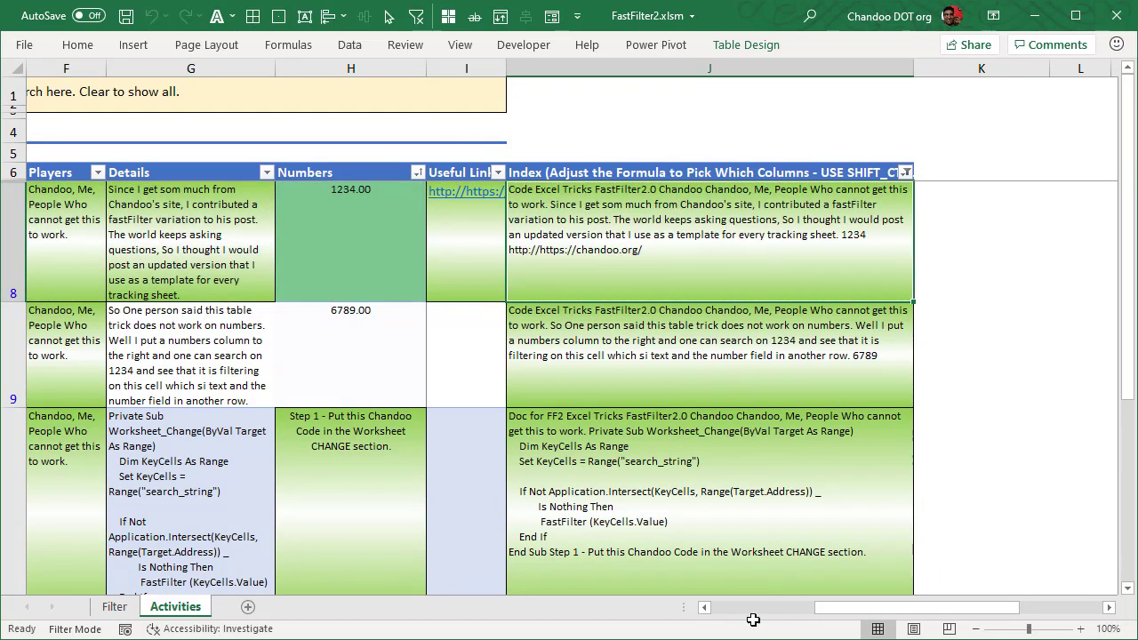
pyautogui.click(787, 607)
pyautogui.click(138, 98)
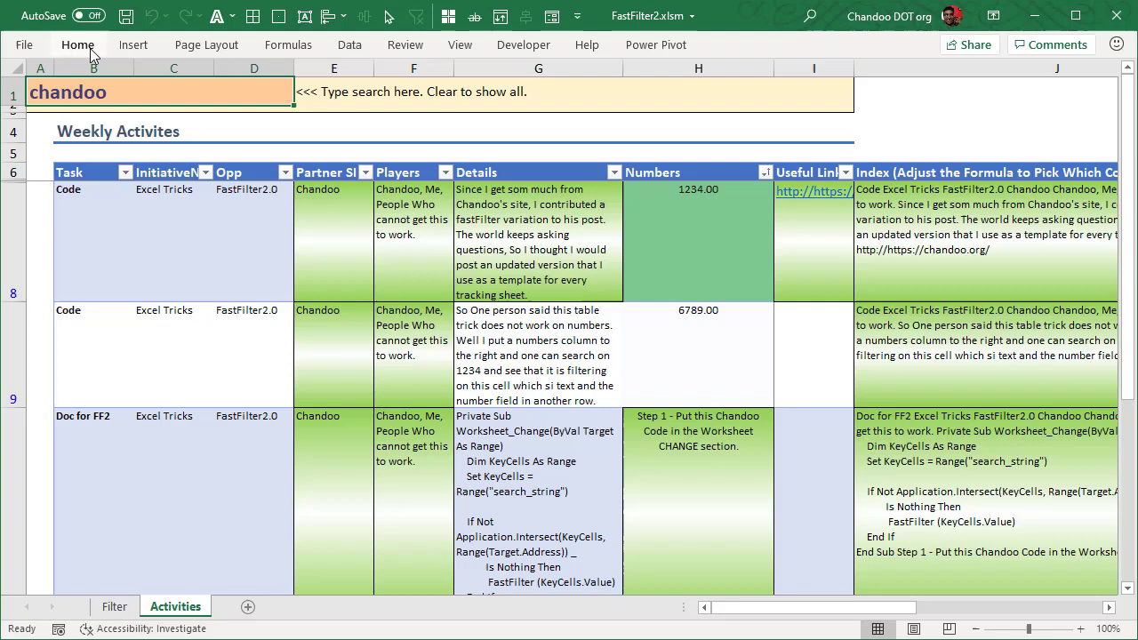
# Pin the ribbon and turn on the Formula Bar from the View tab
pyautogui.click(78, 46)
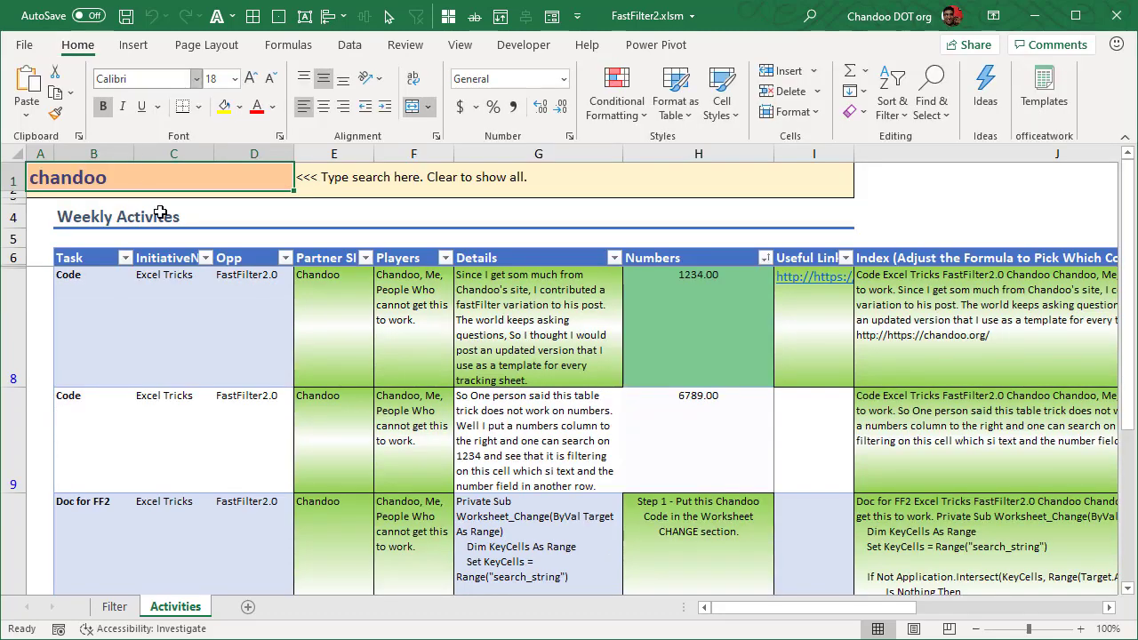
pyautogui.click(451, 49)
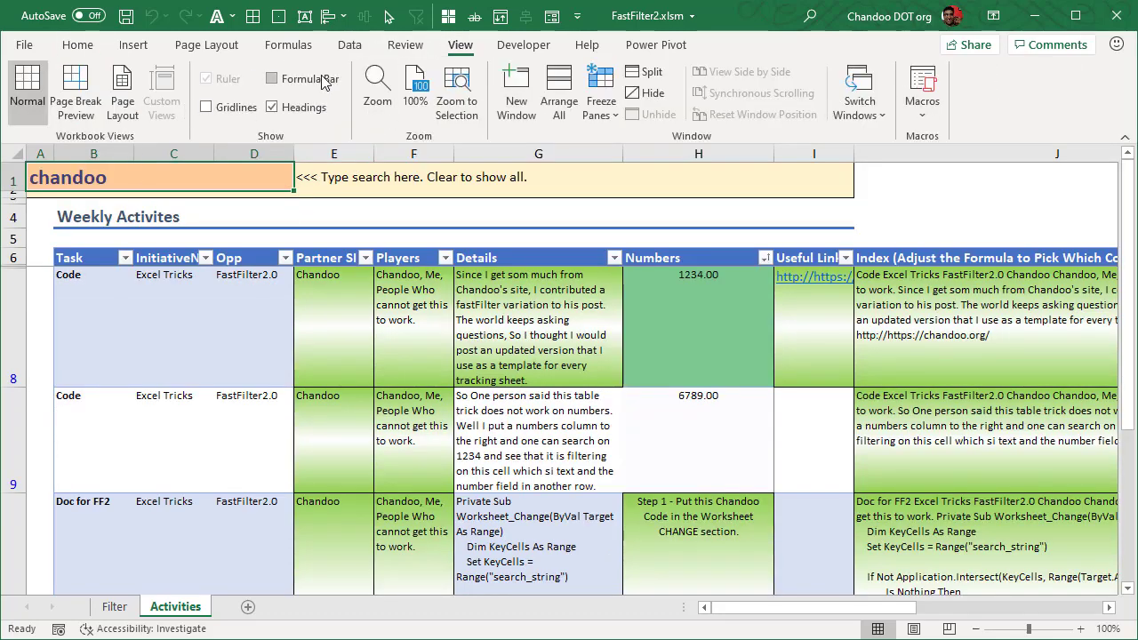
pyautogui.click(272, 78)
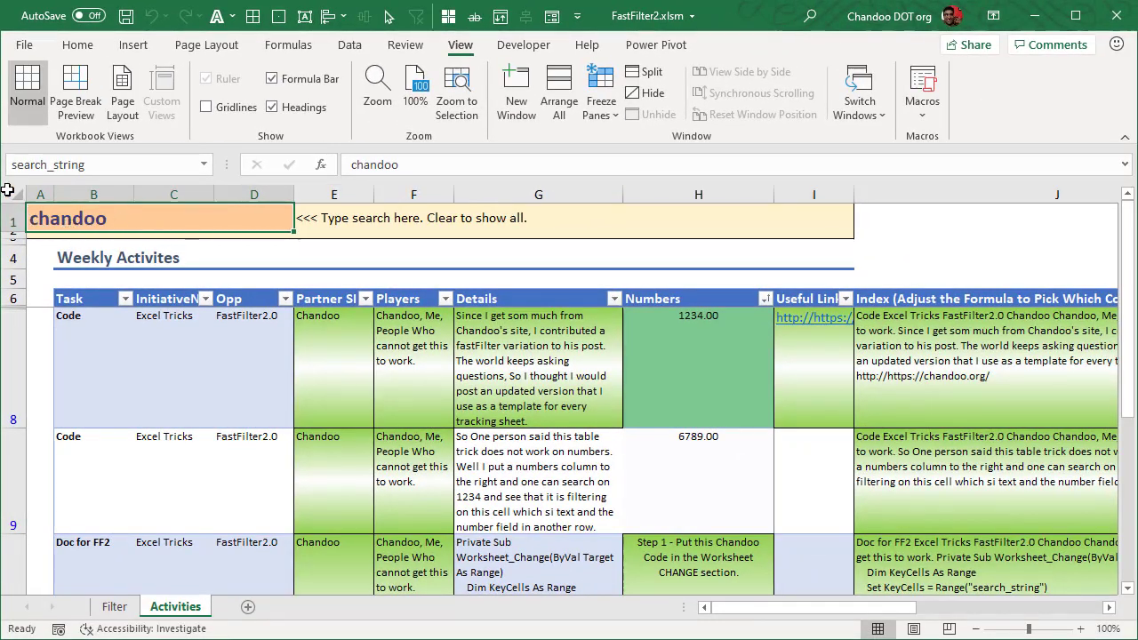
# Open the Activities sheet's code in the VBA editor via View Code
pyautogui.rightClick(186, 615)
pyautogui.click(242, 468)
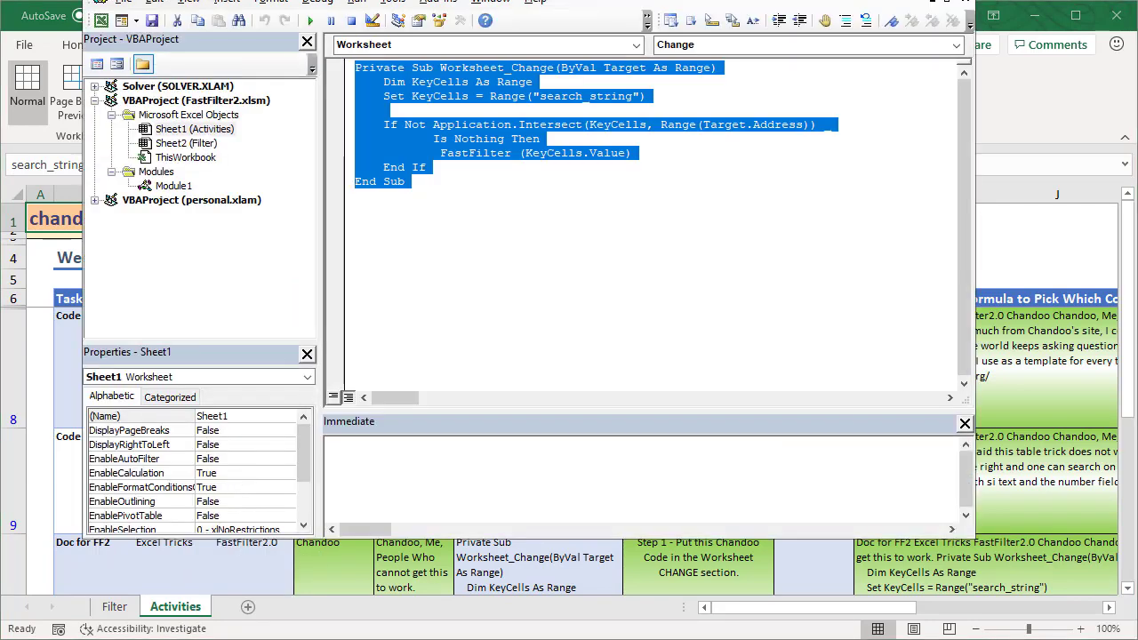
pyautogui.moveTo(306, 2); pyautogui.dragTo(384, 38)
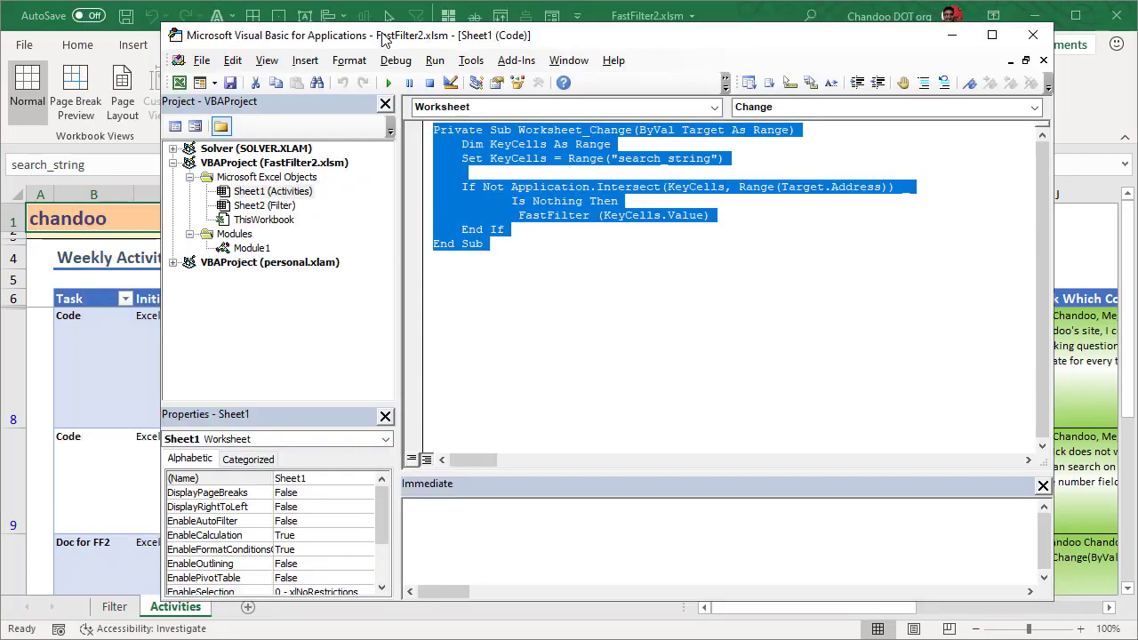
pyautogui.click(610, 232)
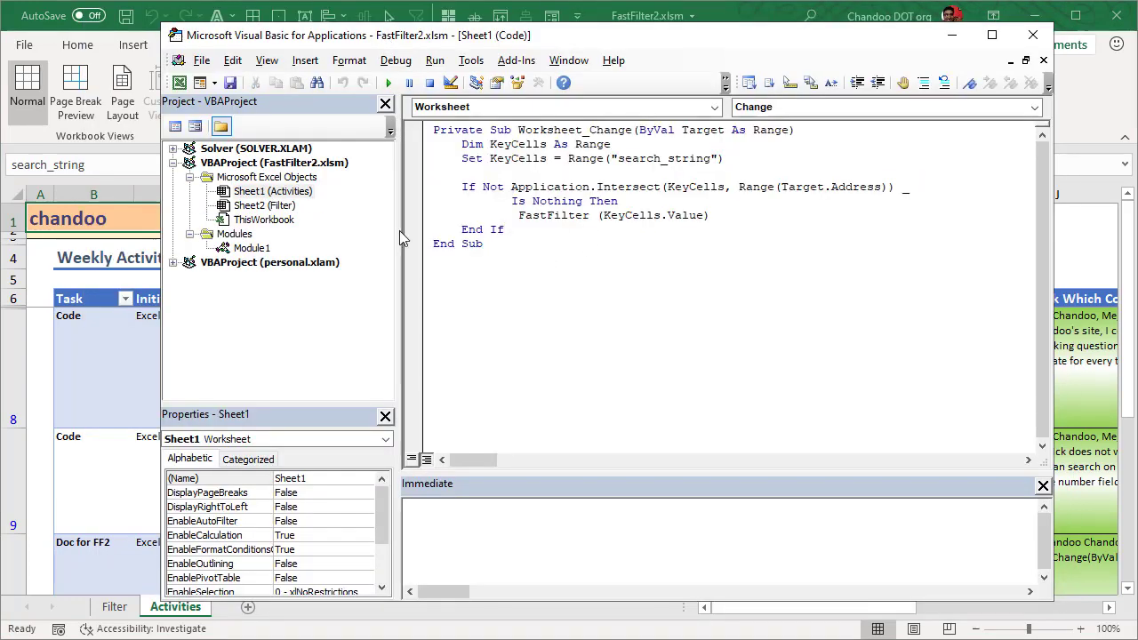
pyautogui.click(262, 194)
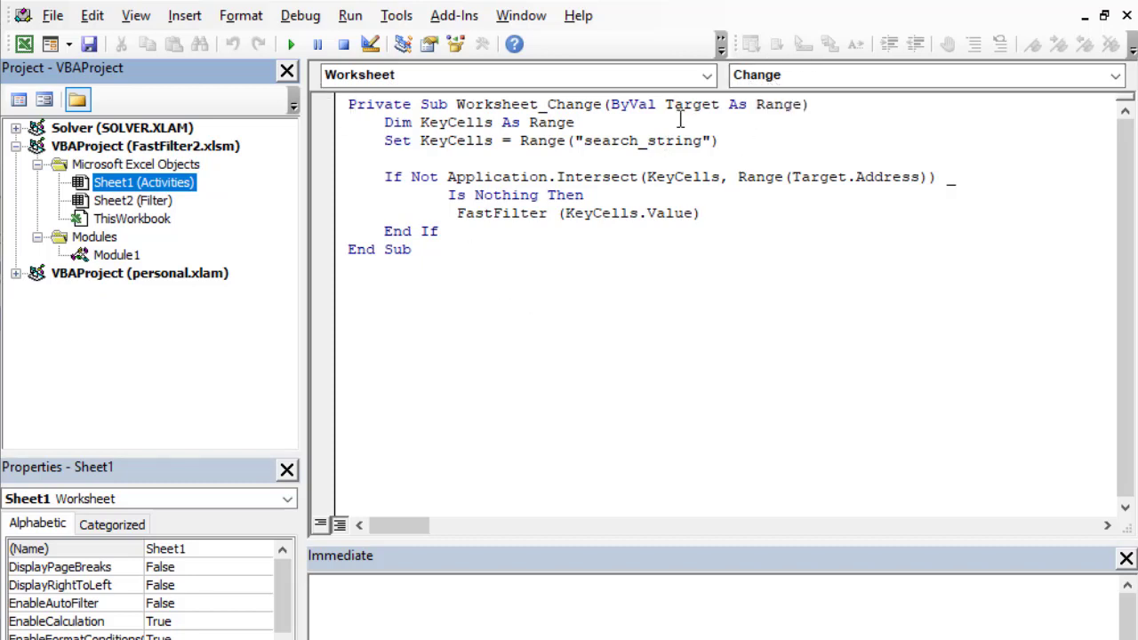
pyautogui.click(480, 379)
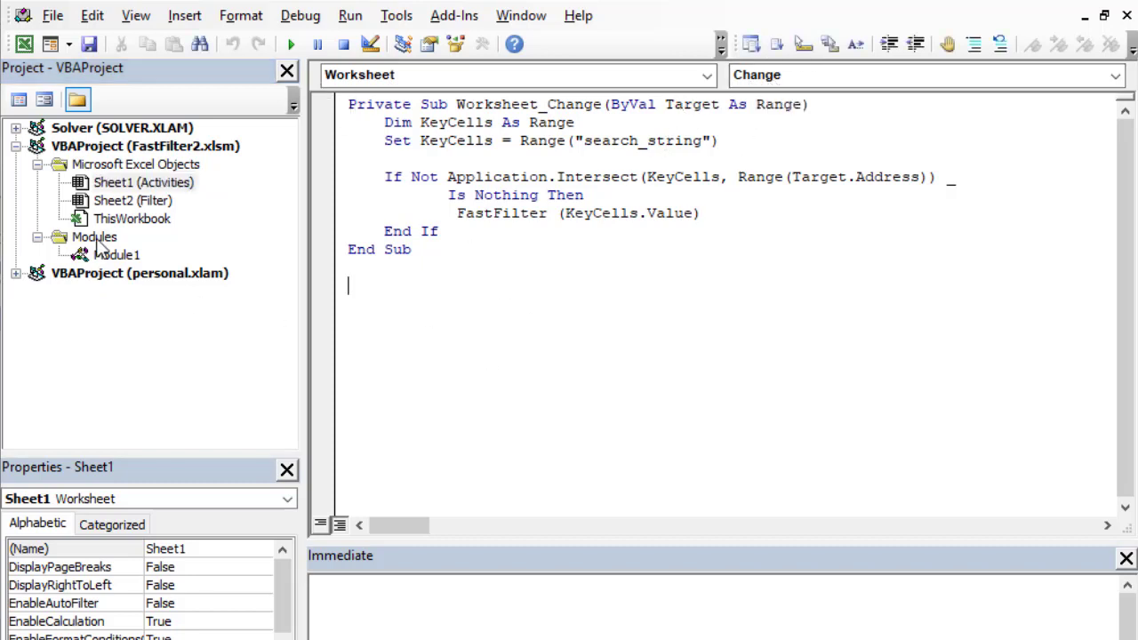
# In the Filter sheet's module, add a Worksheet_Change event stub from the dropdowns
pyautogui.doubleClick(129, 200)
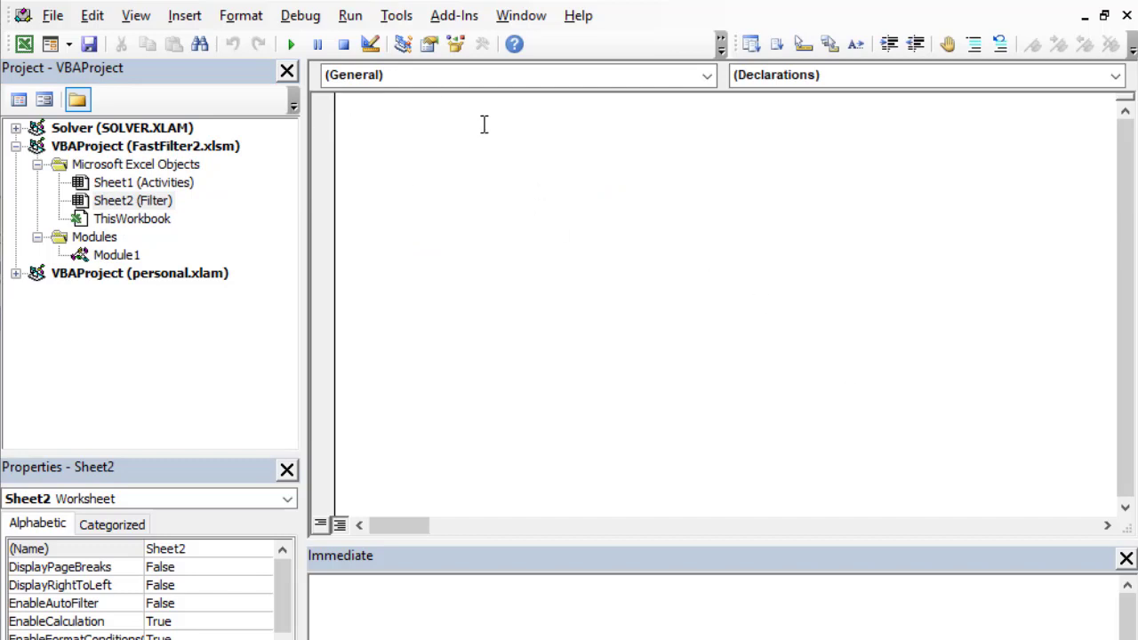
pyautogui.click(707, 76)
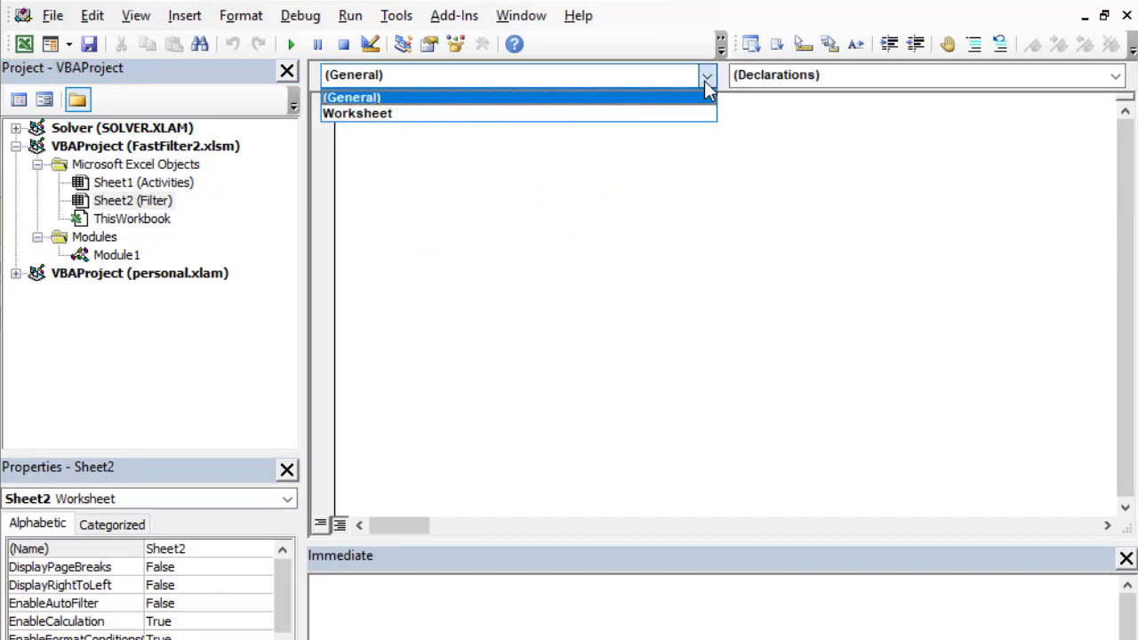
pyautogui.click(640, 113)
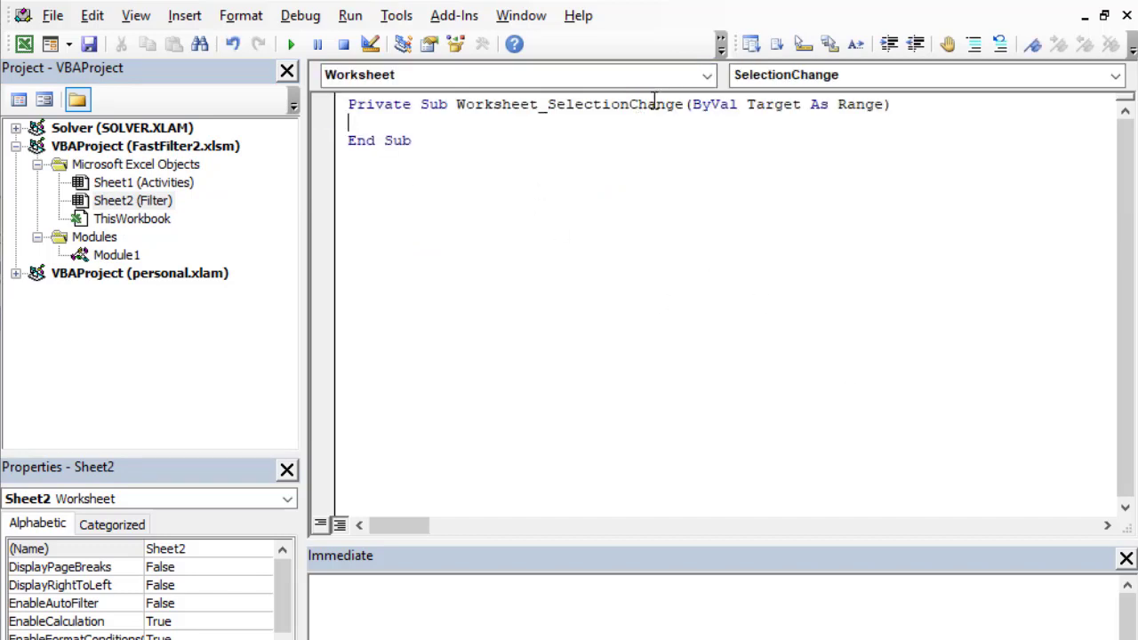
pyautogui.click(1116, 77)
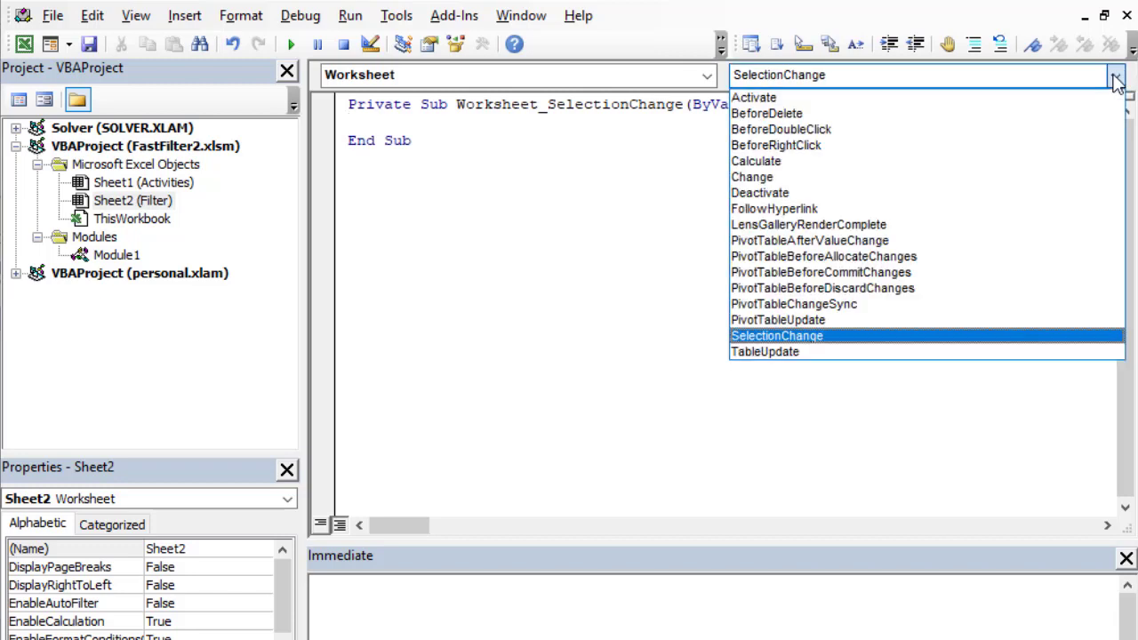
pyautogui.click(766, 178)
pyautogui.moveTo(330, 109)
pyautogui.mouseDown()
pyautogui.moveTo(444, 127)
pyautogui.moveTo(451, 142)
pyautogui.mouseUp()
pyautogui.click(653, 263)
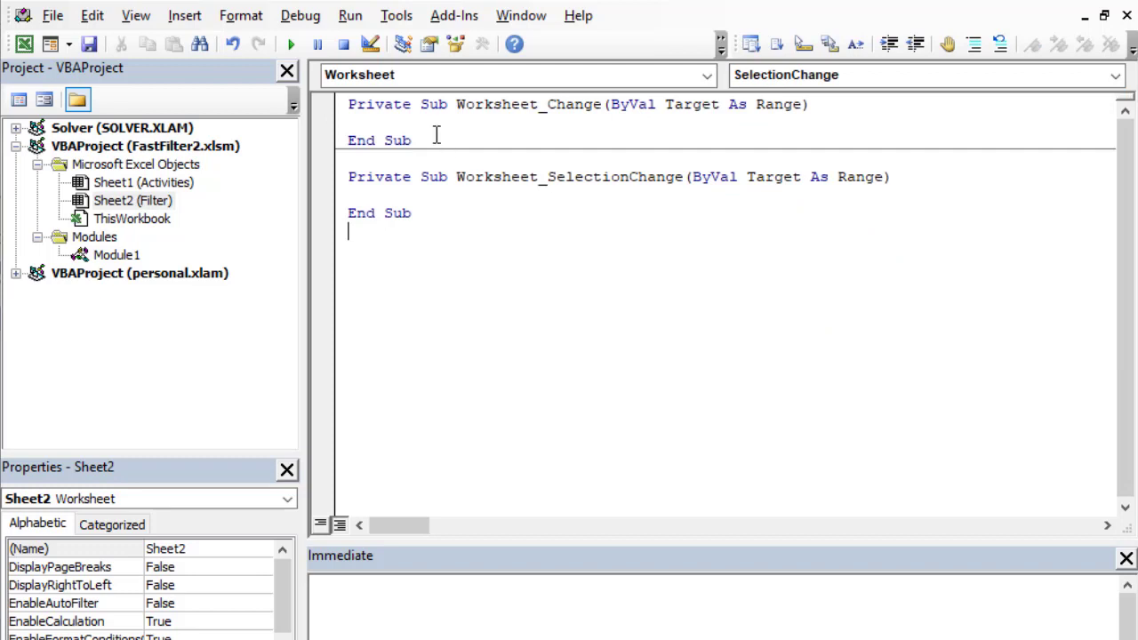
pyautogui.click(336, 107)
pyautogui.click(452, 135)
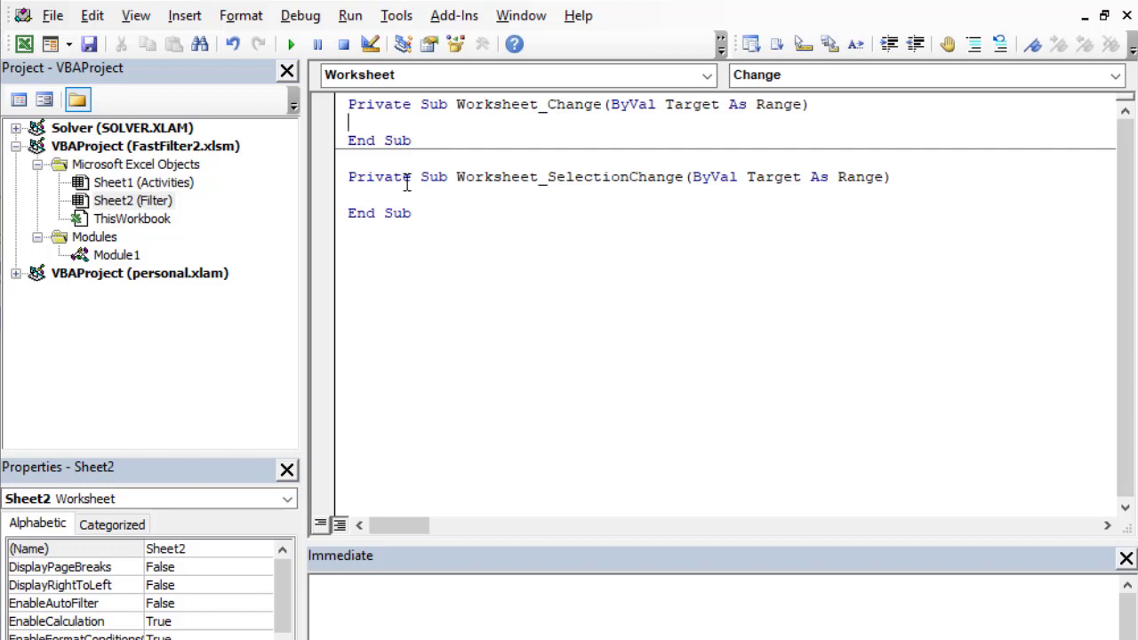
# Point out the Worksheet_Change and SelectionChange stubs, then delete all the module's code
pyautogui.moveTo(471, 132); pyautogui.dragTo(358, 104)
pyautogui.click(475, 126)
pyautogui.doubleClick(400, 140)
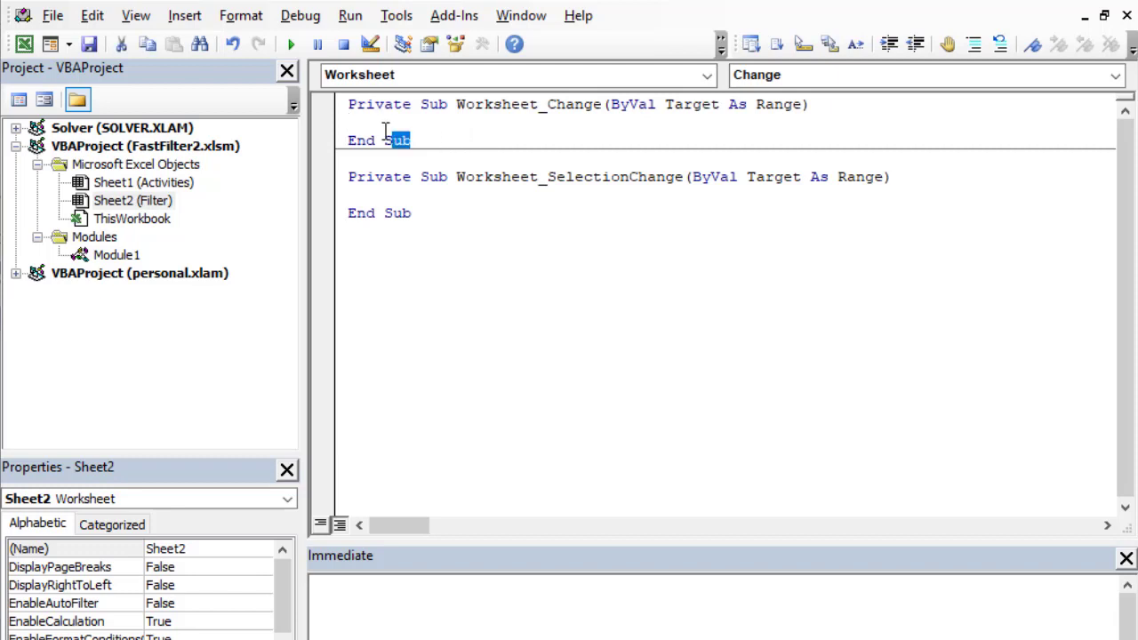
pyautogui.moveTo(400, 141); pyautogui.dragTo(325, 103)
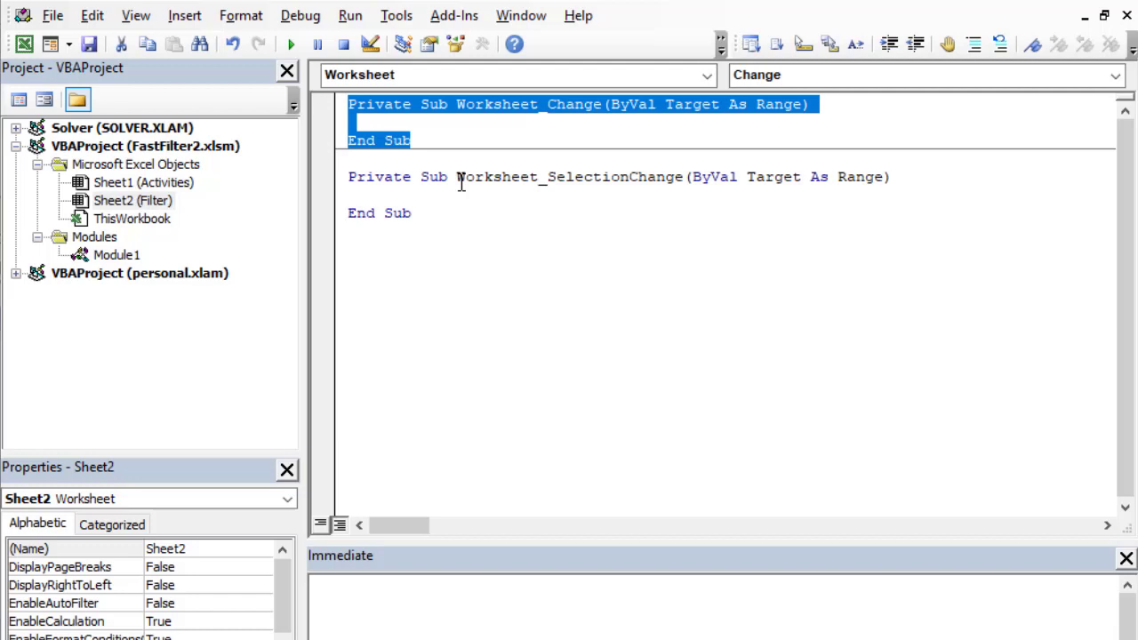
pyautogui.moveTo(457, 177); pyautogui.dragTo(683, 177)
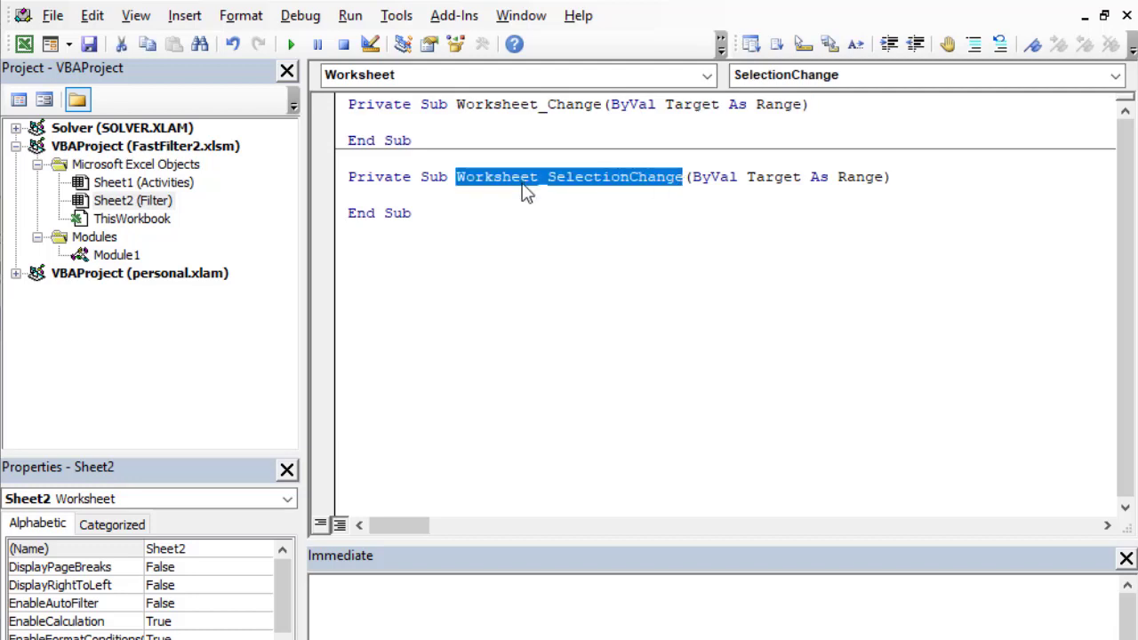
pyautogui.click(637, 197)
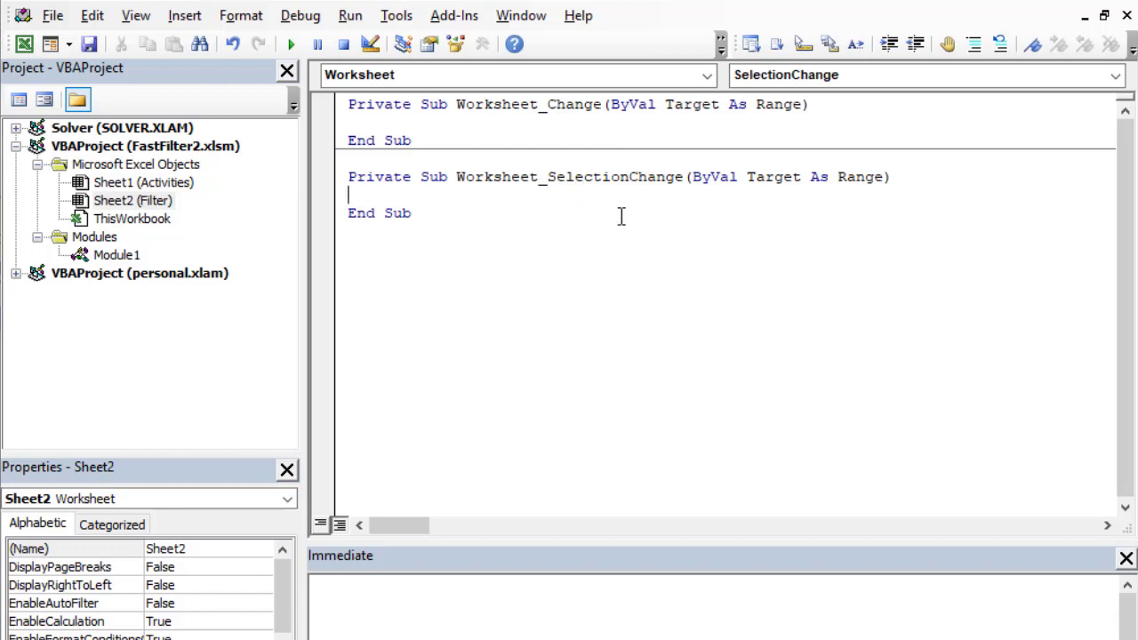
pyautogui.hotkey('ctrl', 'a')
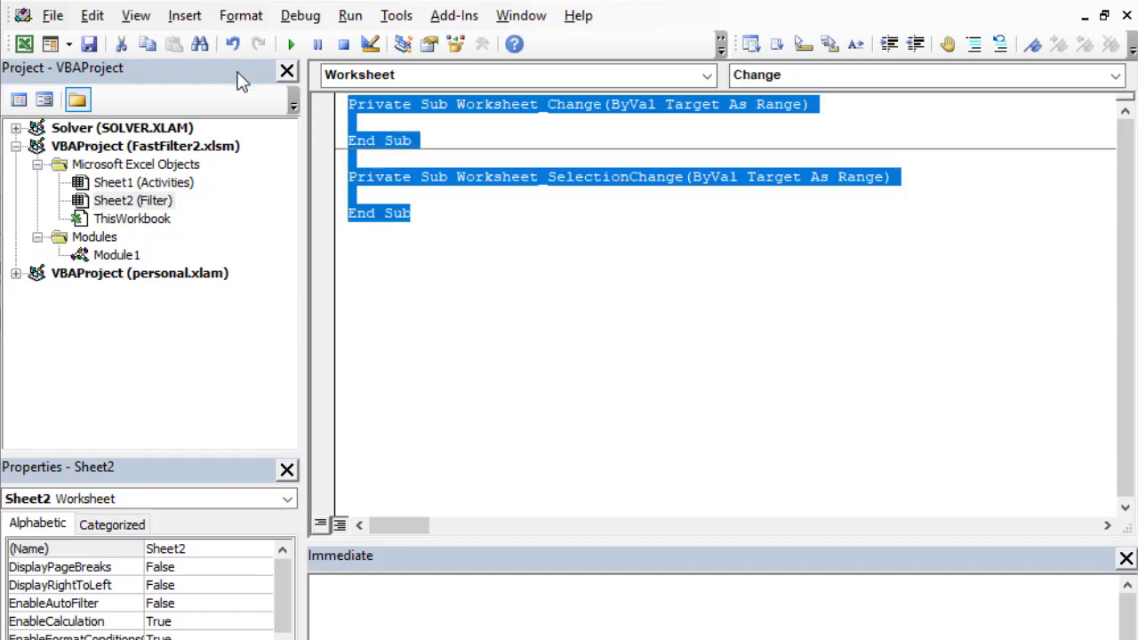
pyautogui.press('Delete')
# Walk through the Activities Worksheet_Change code: Range("search_string"), the If block, and Target
pyautogui.doubleClick(127, 182)
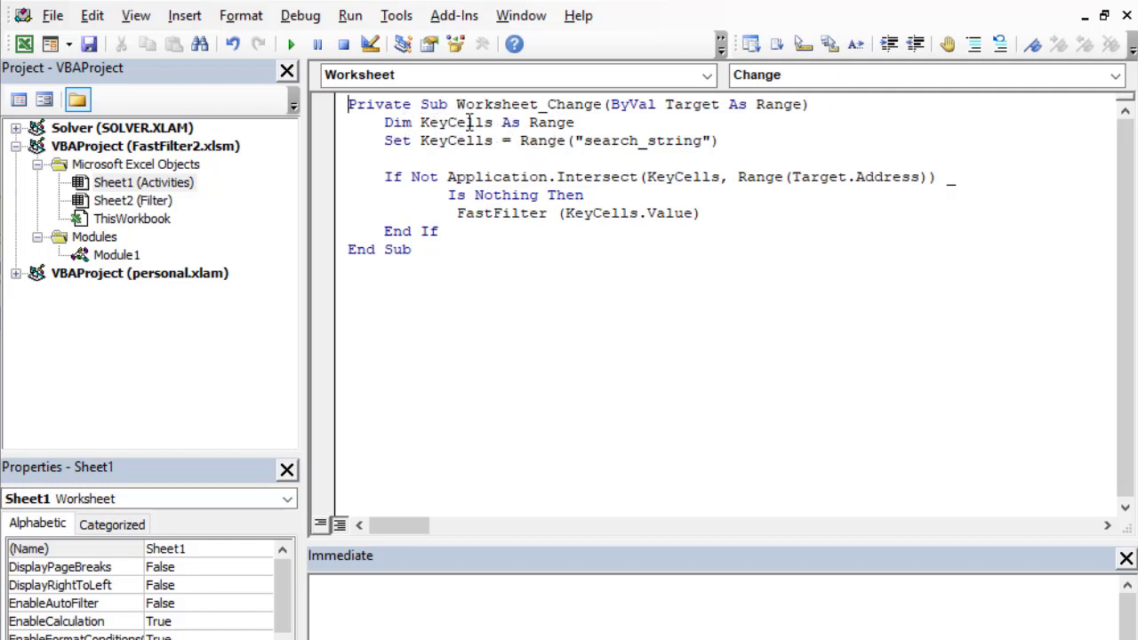
pyautogui.moveTo(749, 143); pyautogui.dragTo(514, 143)
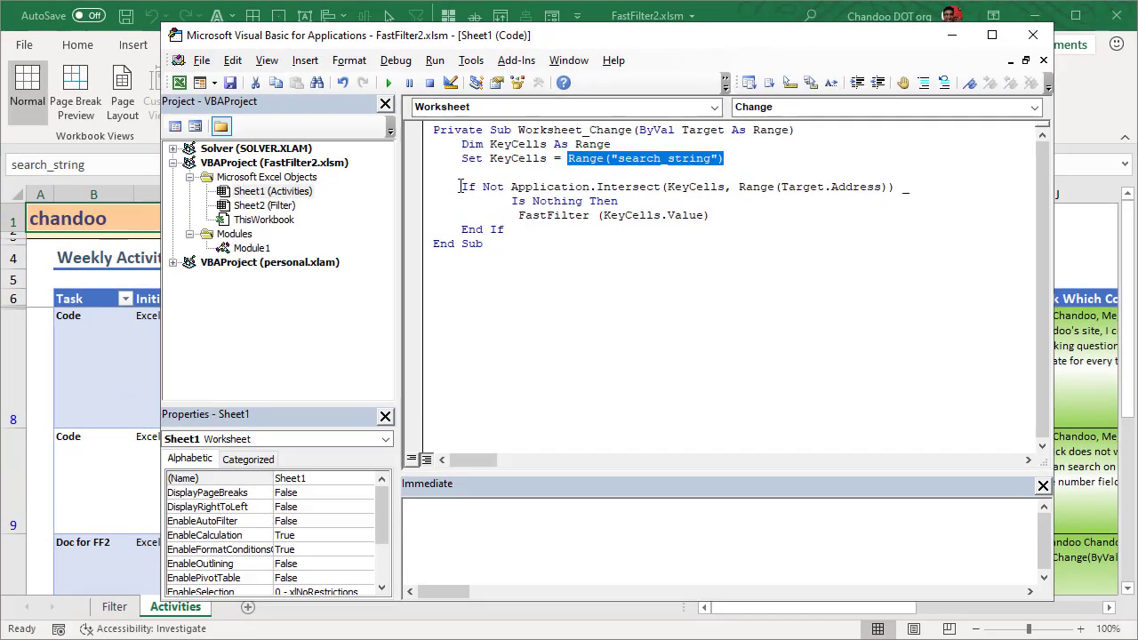
pyautogui.moveTo(459, 186); pyautogui.dragTo(504, 229)
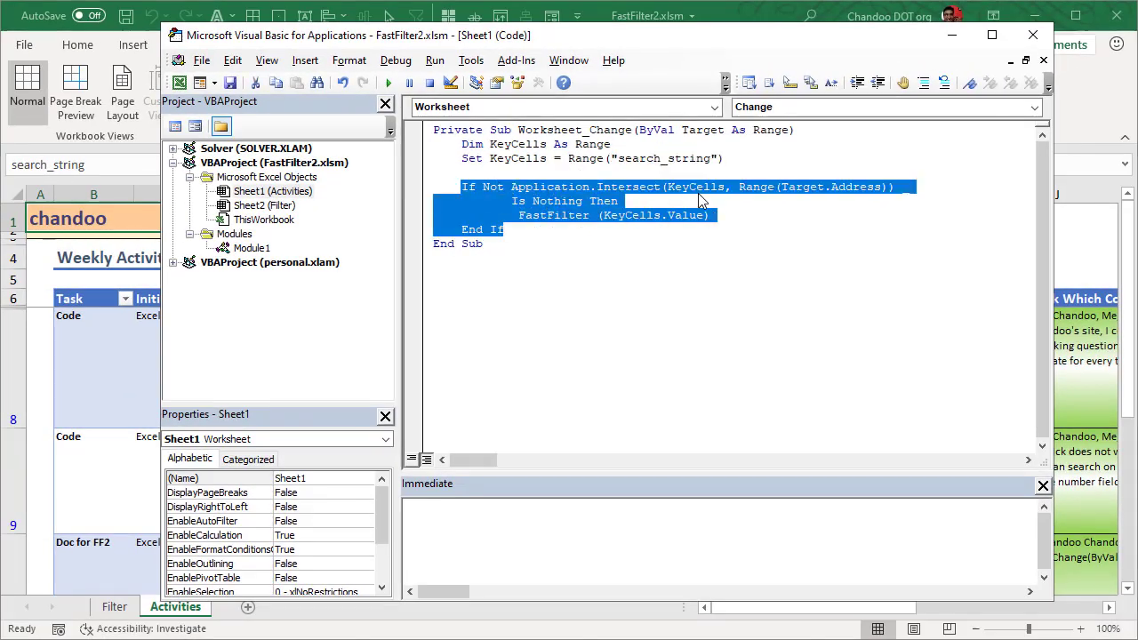
pyautogui.click(698, 187)
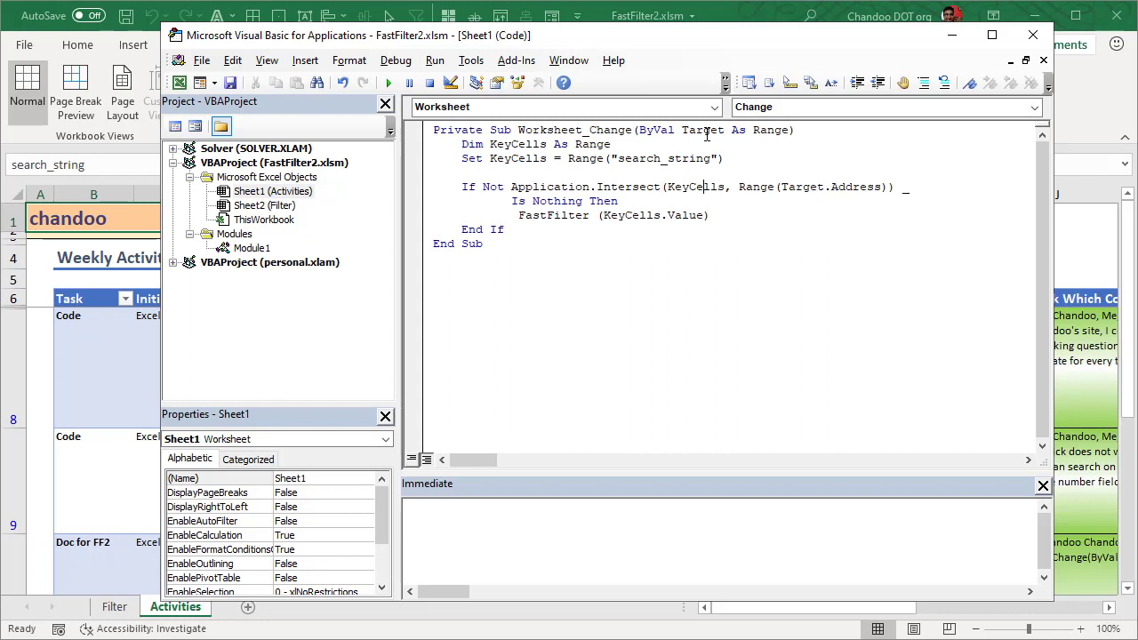
pyautogui.doubleClick(688, 131)
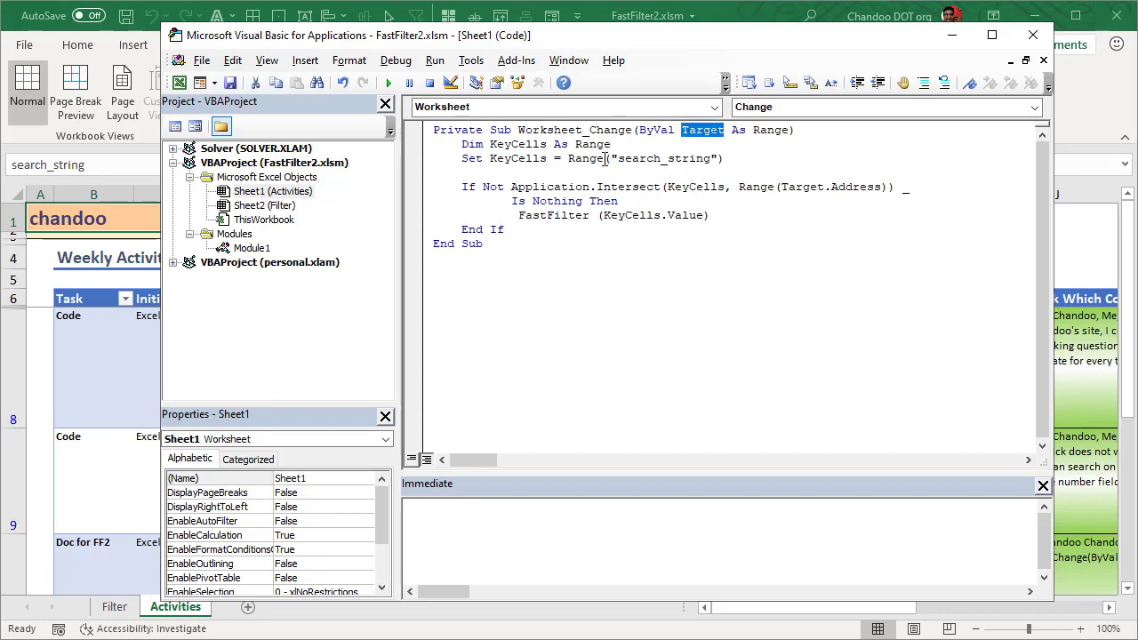
# From search cell B1, reopen the VBA editor, highlight the FastFilter call, and open Module1
pyautogui.click(1065, 267)
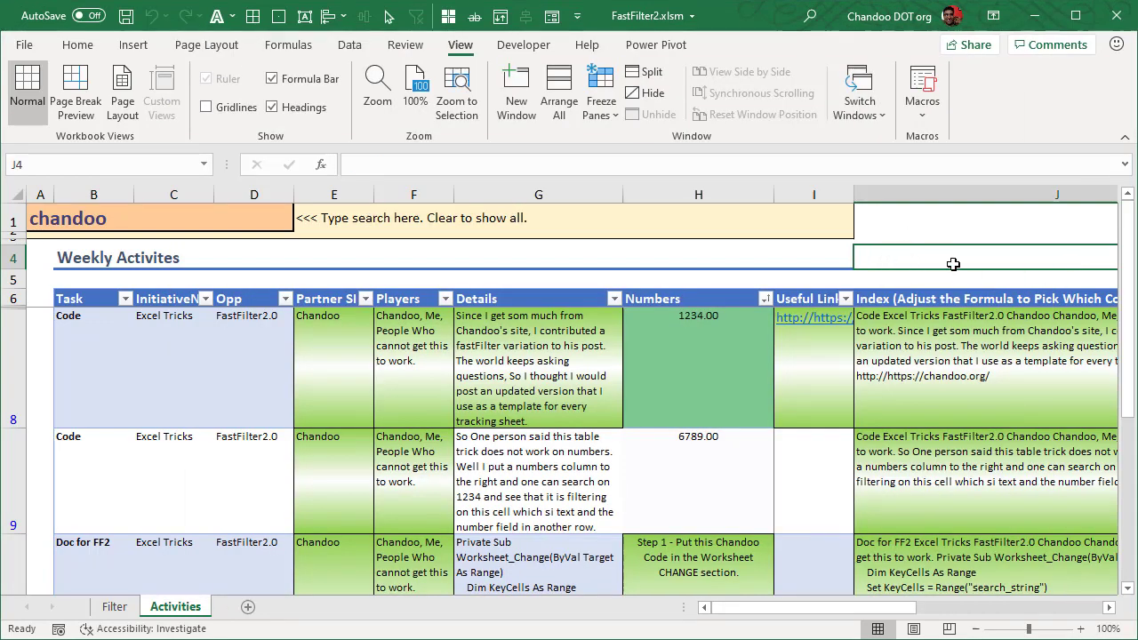
pyautogui.click(120, 213)
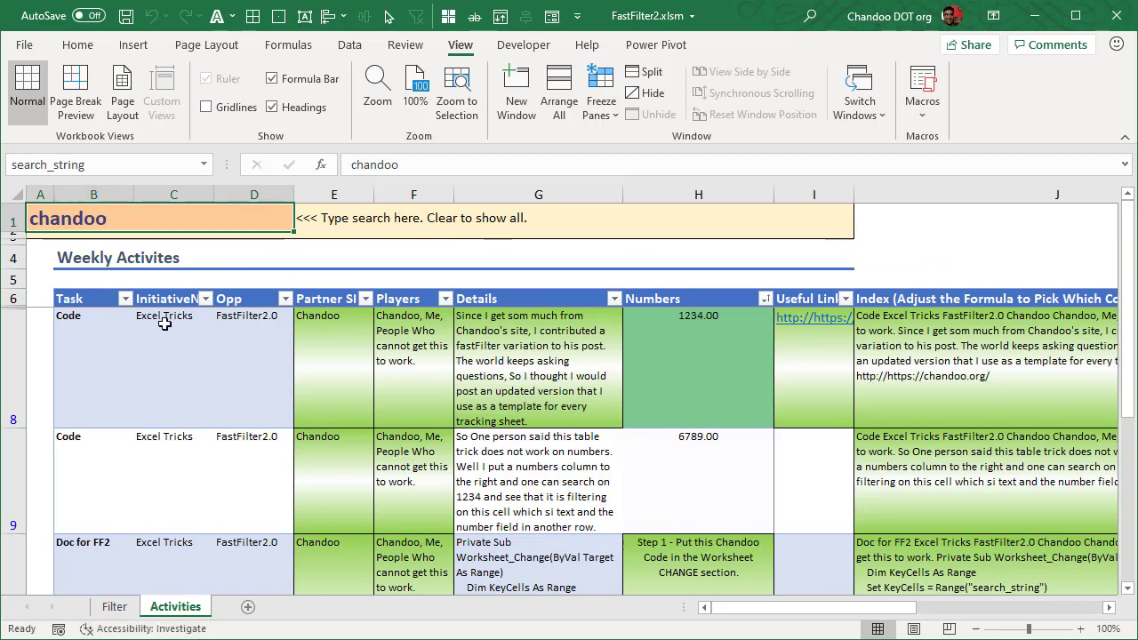
pyautogui.hotkey('alt', 'F11')
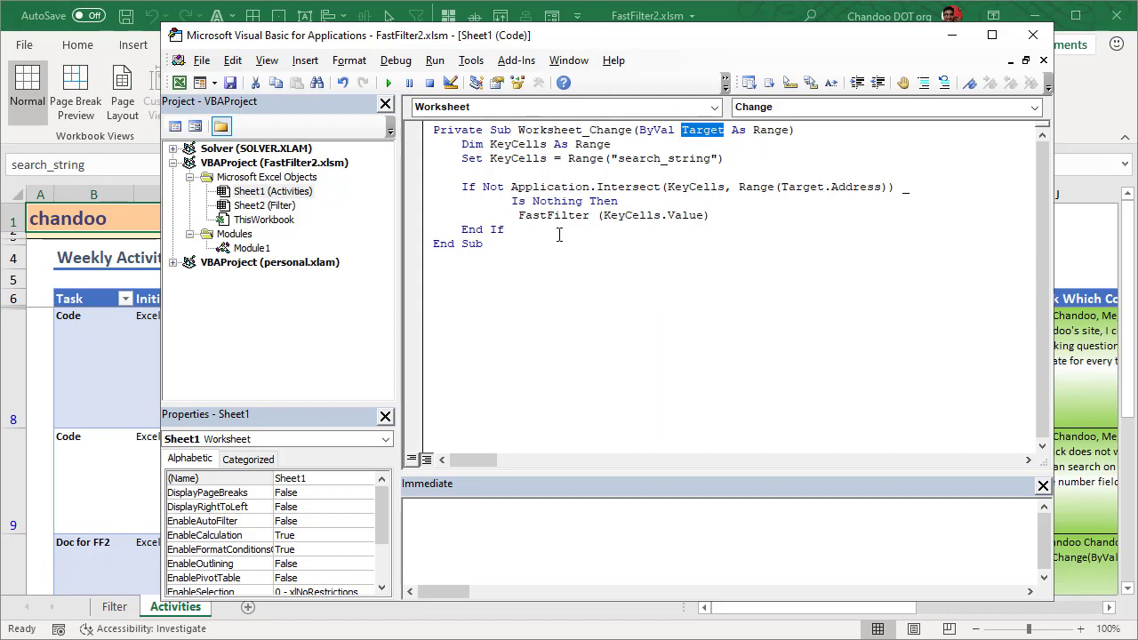
pyautogui.moveTo(518, 215); pyautogui.dragTo(712, 215)
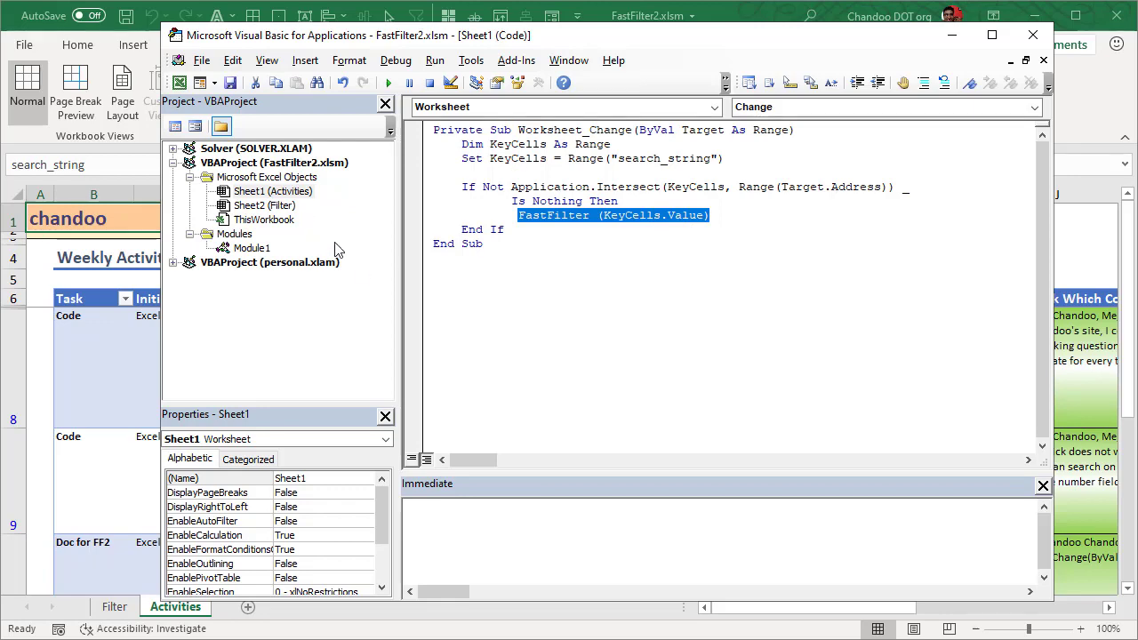
pyautogui.doubleClick(250, 249)
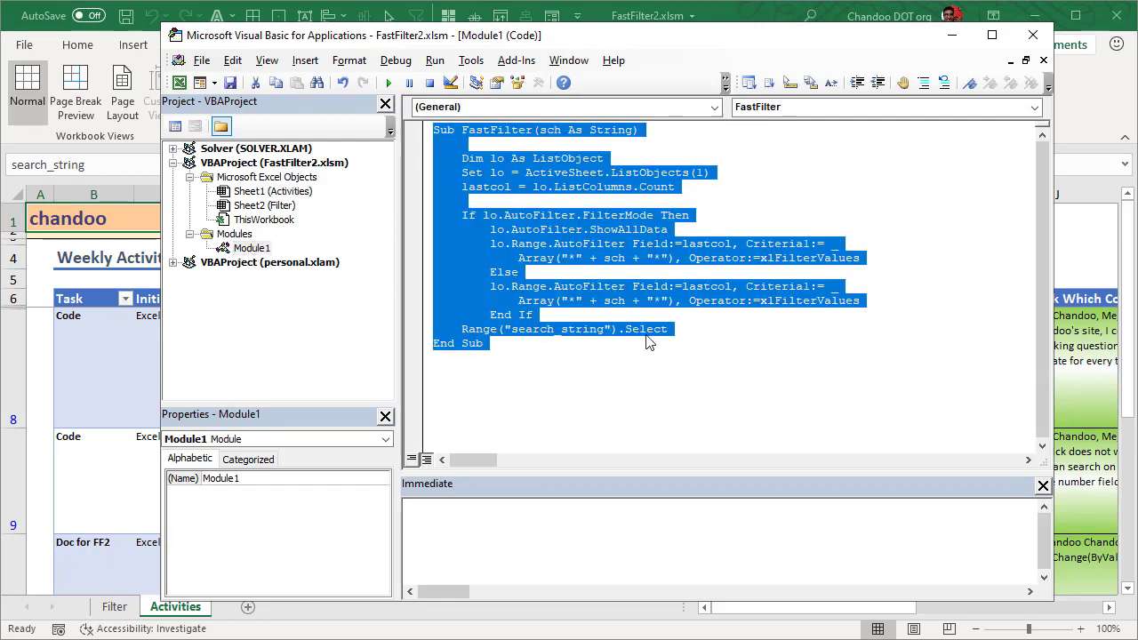
# Explain FastFilter's sch parameter, the ListObjects(1) table, and the lastcol variable
pyautogui.click(648, 337)
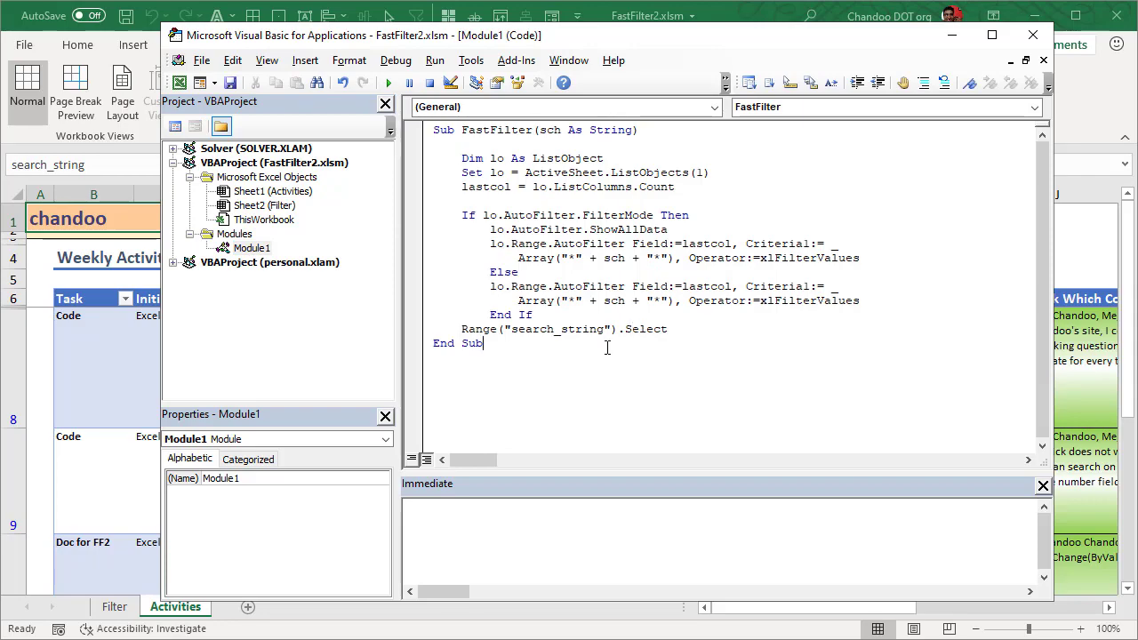
pyautogui.doubleClick(549, 130)
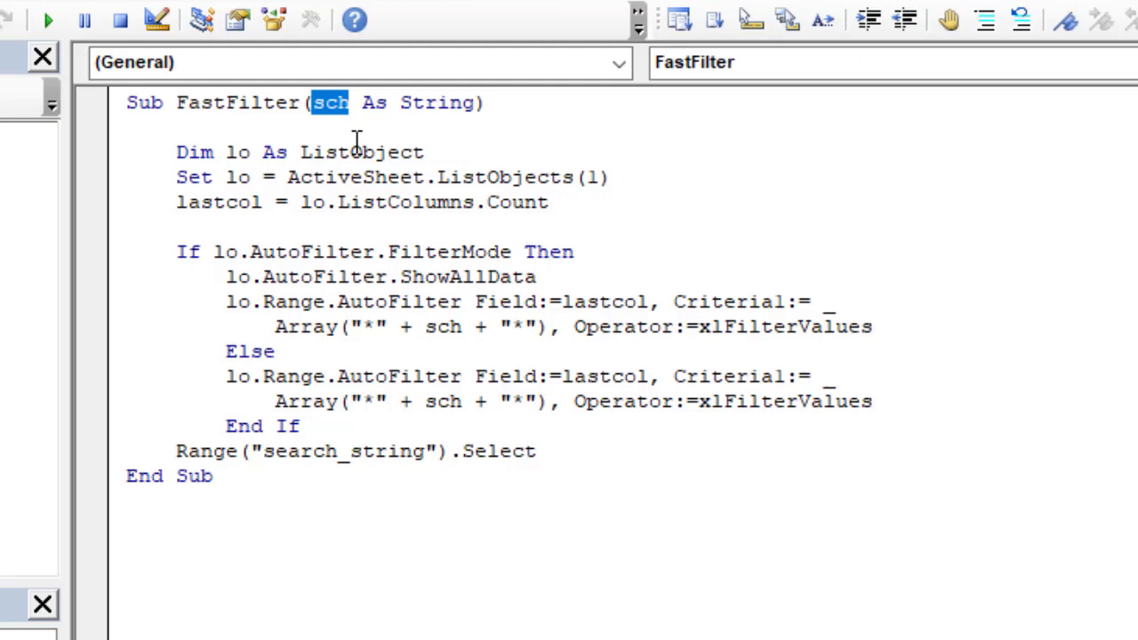
pyautogui.click(300, 151)
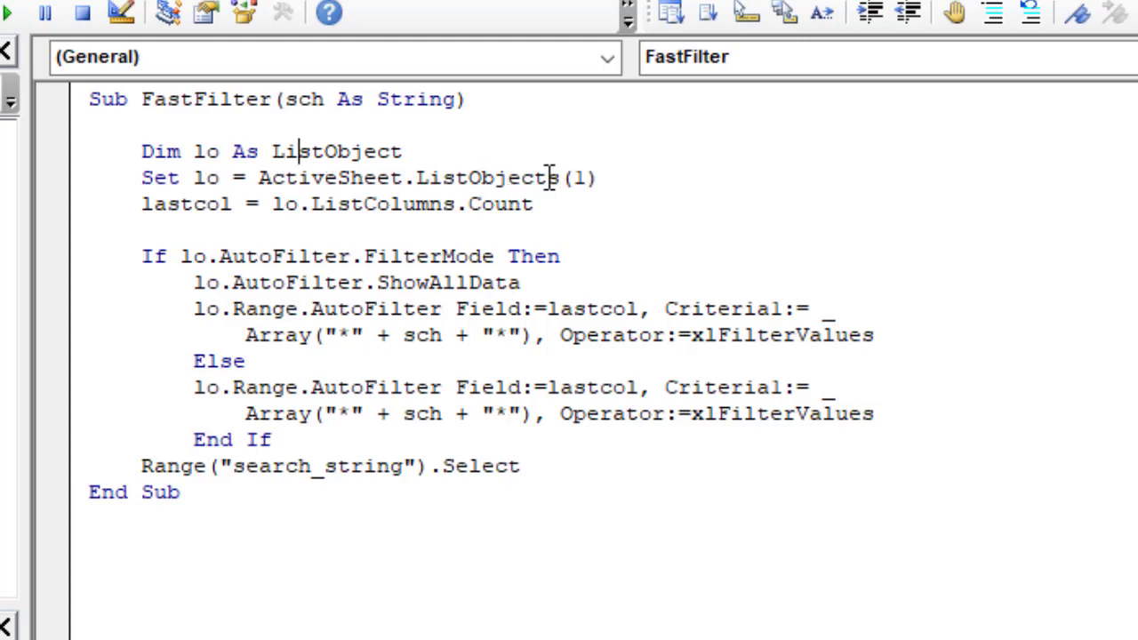
pyautogui.doubleClick(578, 178)
pyautogui.moveTo(142, 205); pyautogui.dragTo(232, 204)
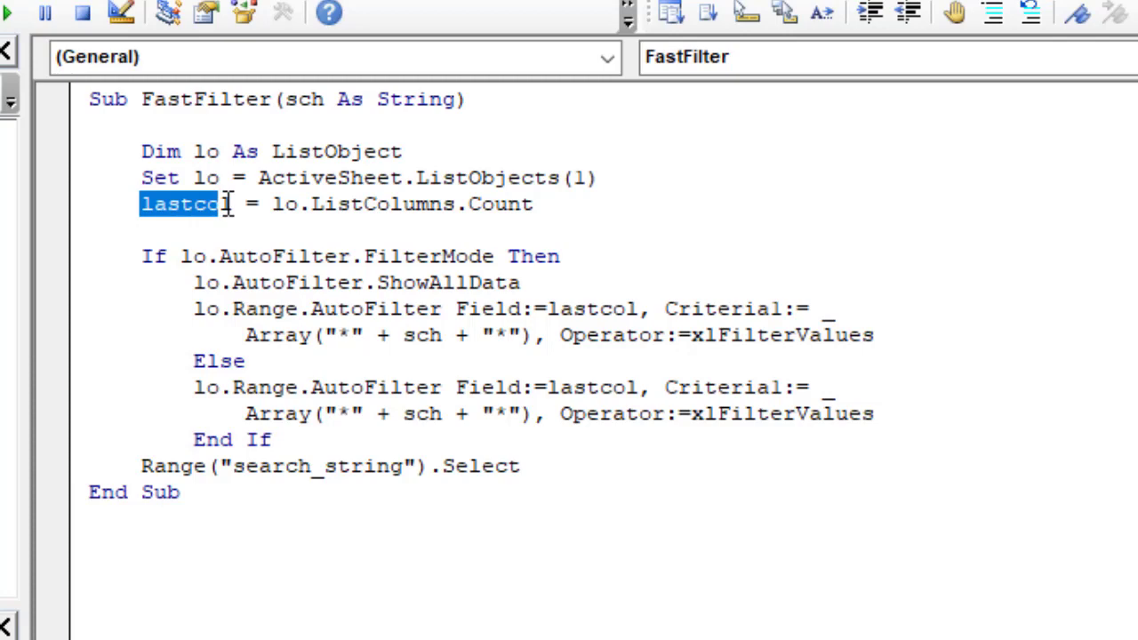
pyautogui.click(562, 205)
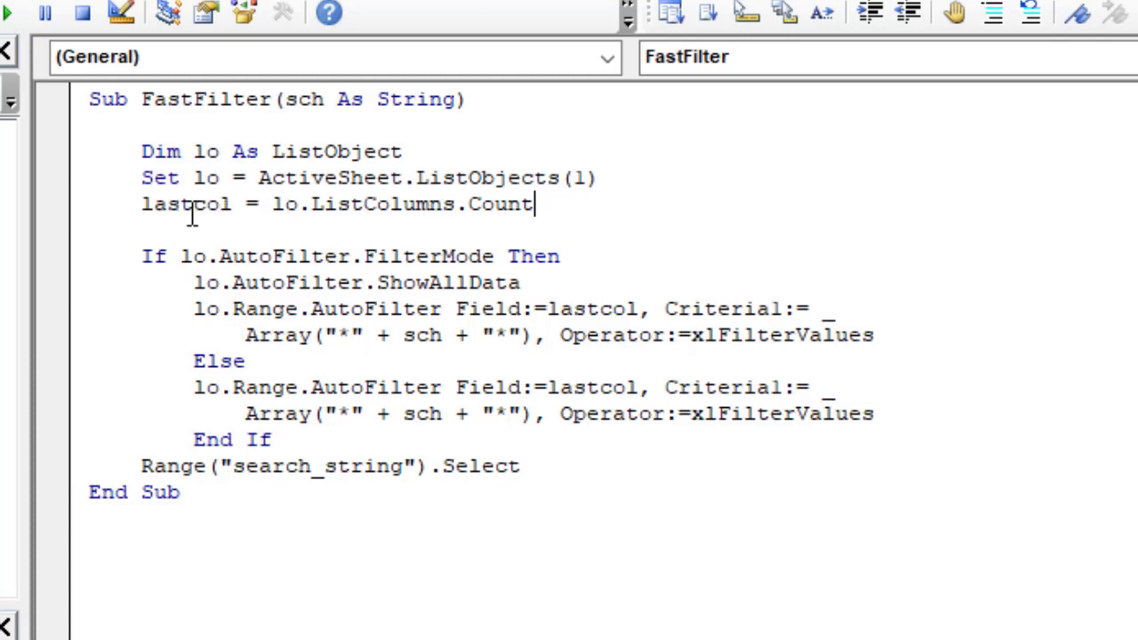
pyautogui.doubleClick(189, 211)
pyautogui.click(205, 258)
# Explain ShowAllData and the AutoFilter on lastcol with *sch* wildcards and xlFilterValues
pyautogui.moveTo(205, 283); pyautogui.dragTo(544, 284)
pyautogui.click(539, 283)
pyautogui.doubleClick(342, 311)
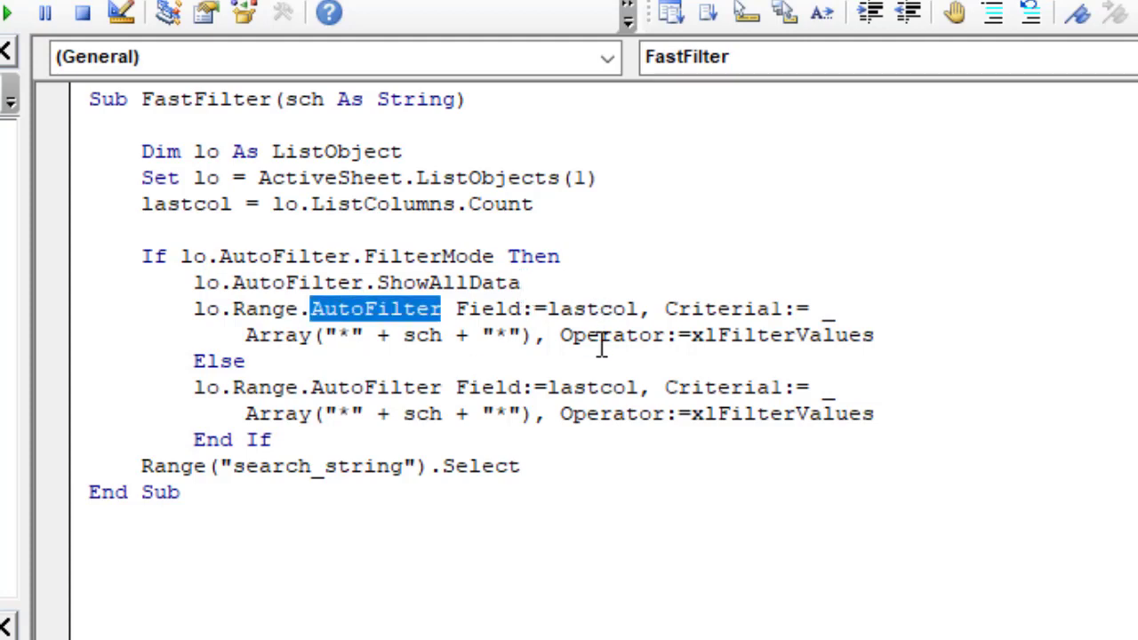
pyautogui.doubleClick(590, 309)
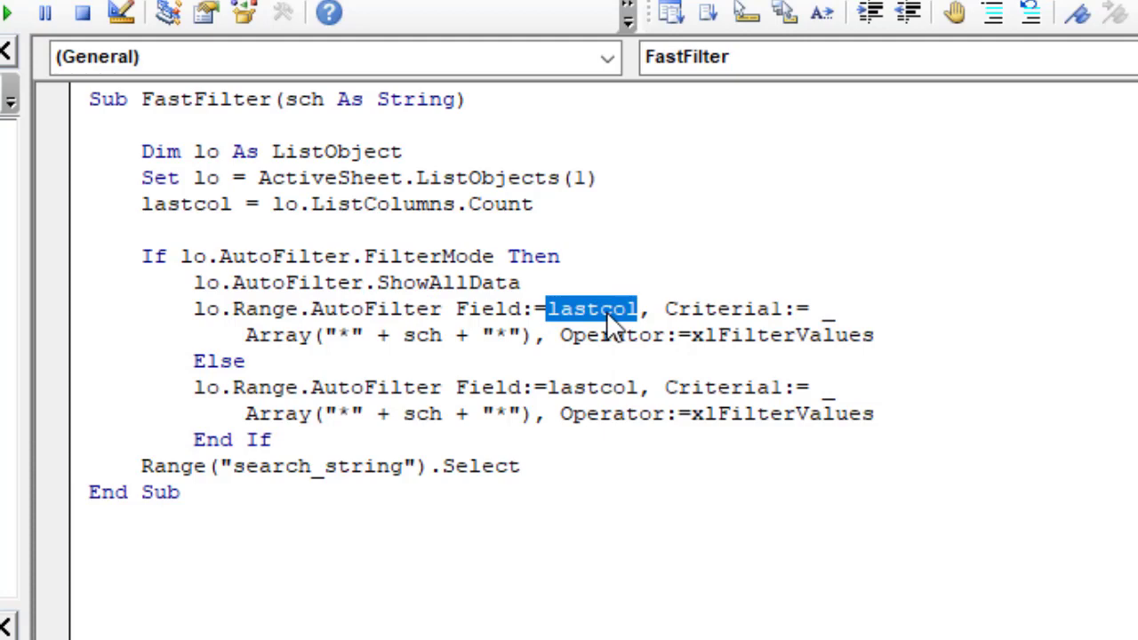
pyautogui.doubleClick(423, 338)
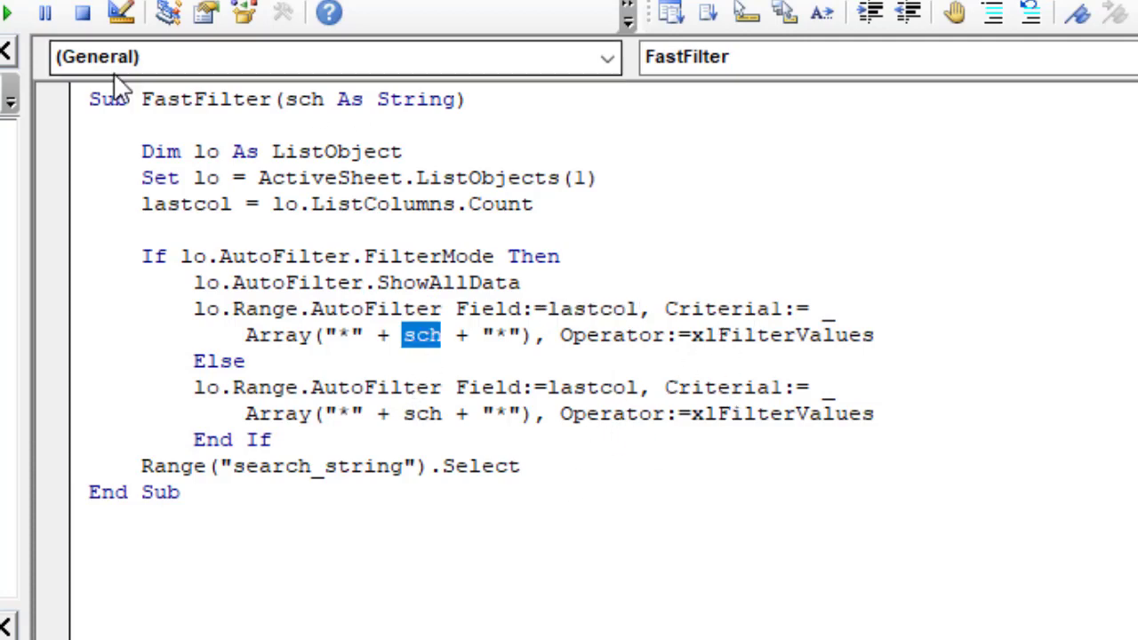
pyautogui.moveTo(337, 336); pyautogui.dragTo(349, 336)
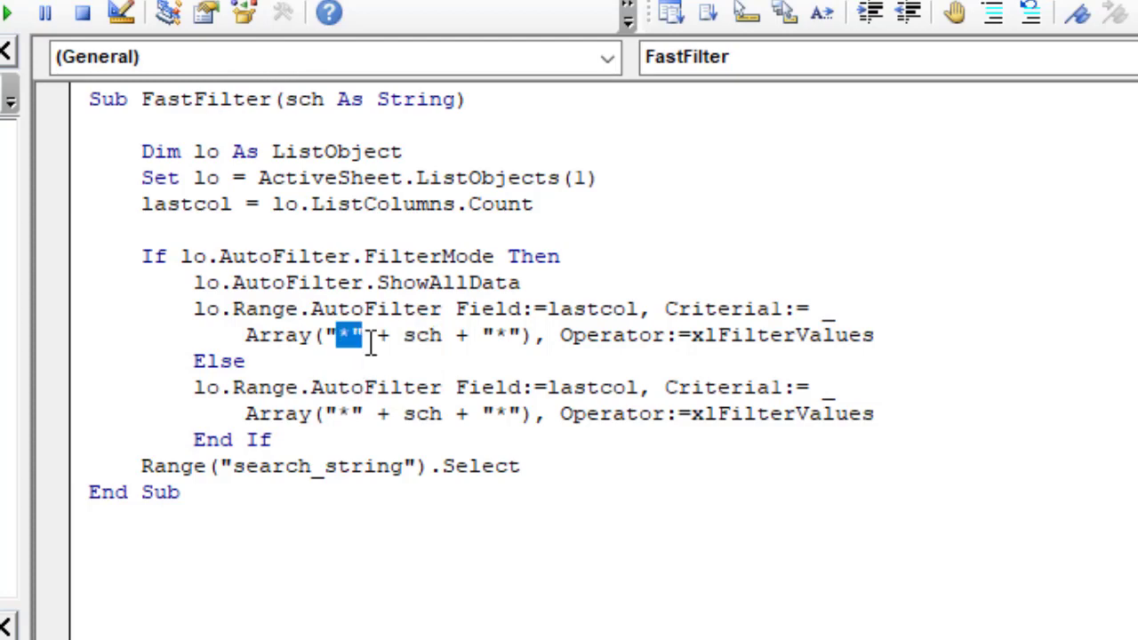
pyautogui.moveTo(494, 336); pyautogui.dragTo(513, 336)
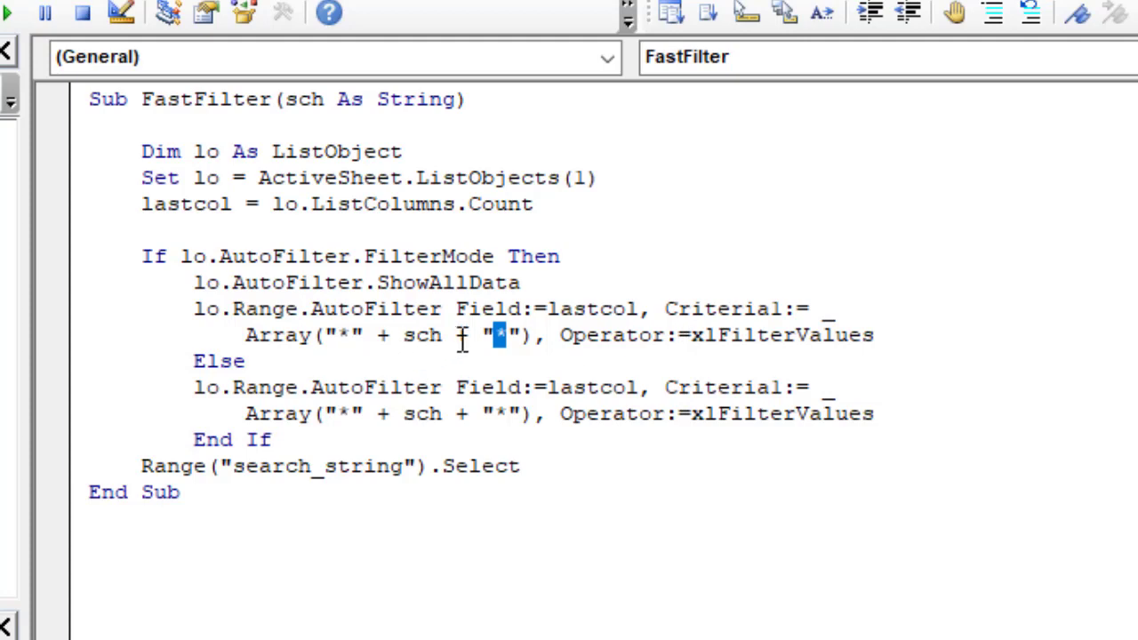
pyautogui.doubleClick(811, 337)
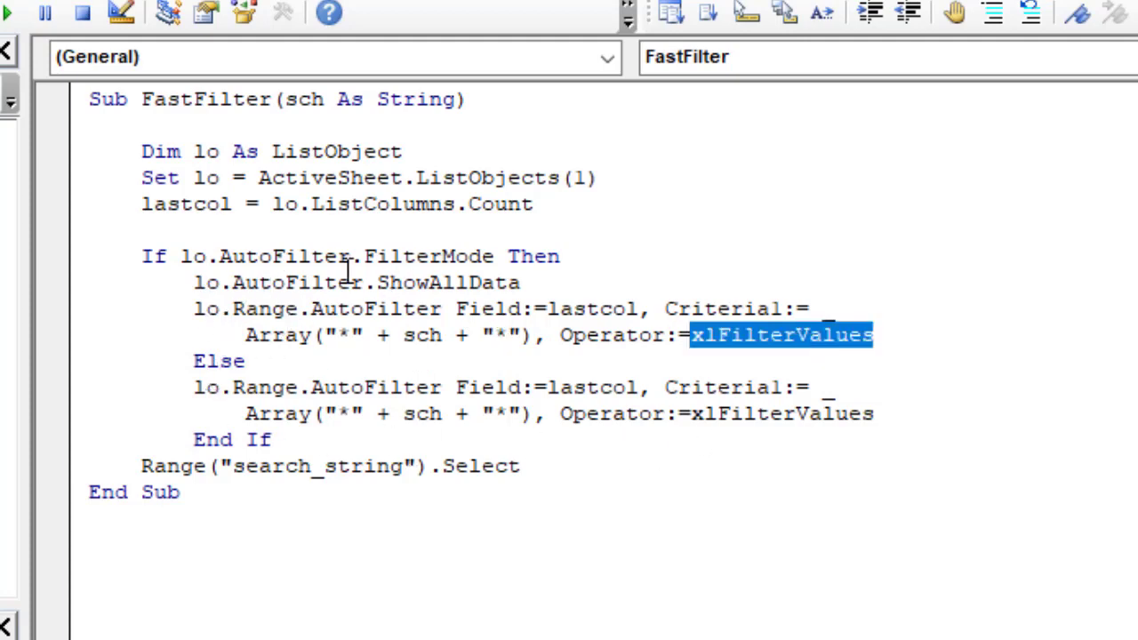
# Explain the Else AutoFilter and search-cell reselect lines, then minimize the VBA editor
pyautogui.moveTo(177, 392)
pyautogui.mouseDown()
pyautogui.moveTo(452, 437)
pyautogui.moveTo(972, 421)
pyautogui.mouseUp()
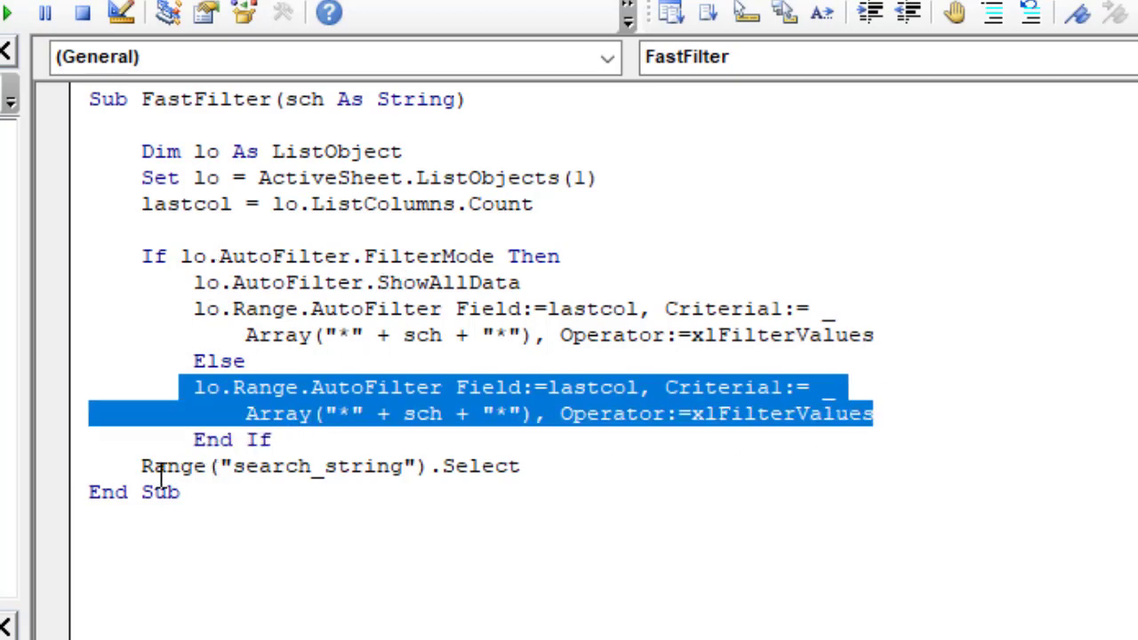
pyautogui.moveTo(143, 466); pyautogui.dragTo(550, 462)
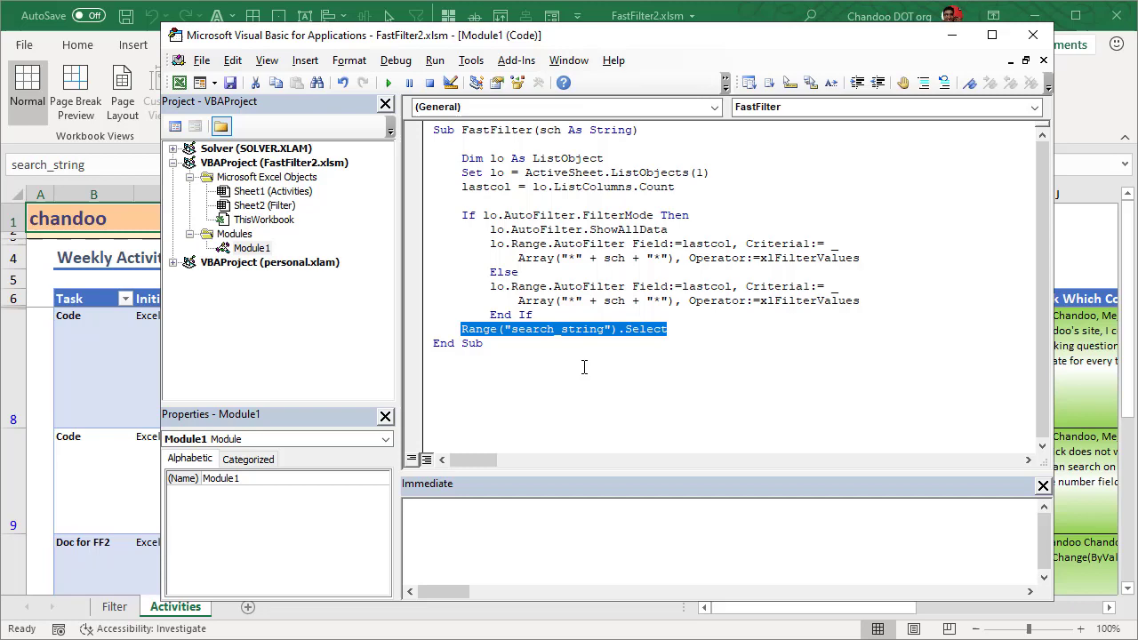
pyautogui.click(504, 343)
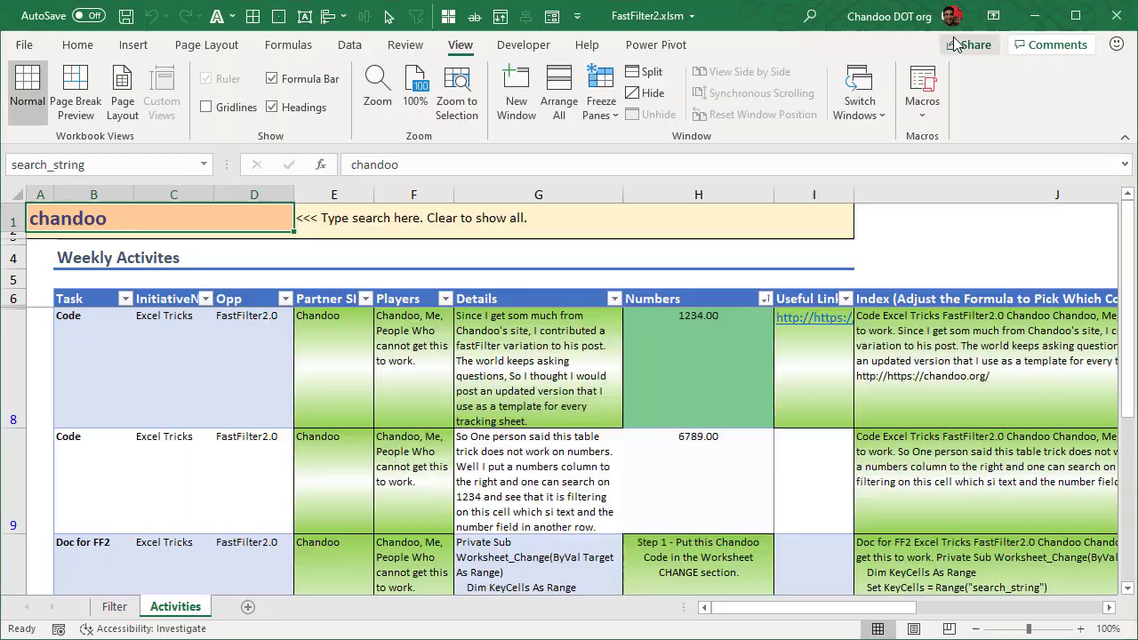
pyautogui.click(951, 34)
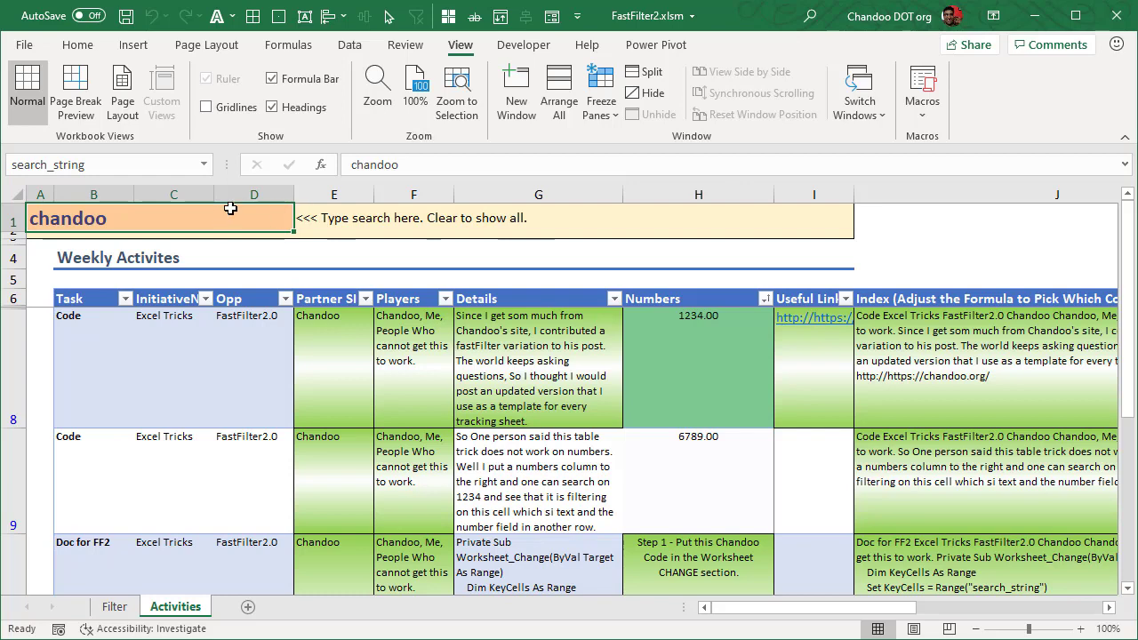
# Search for 'me', then clear B1 so all nine records show, and select B7
pyautogui.write('me')
pyautogui.press('Return')
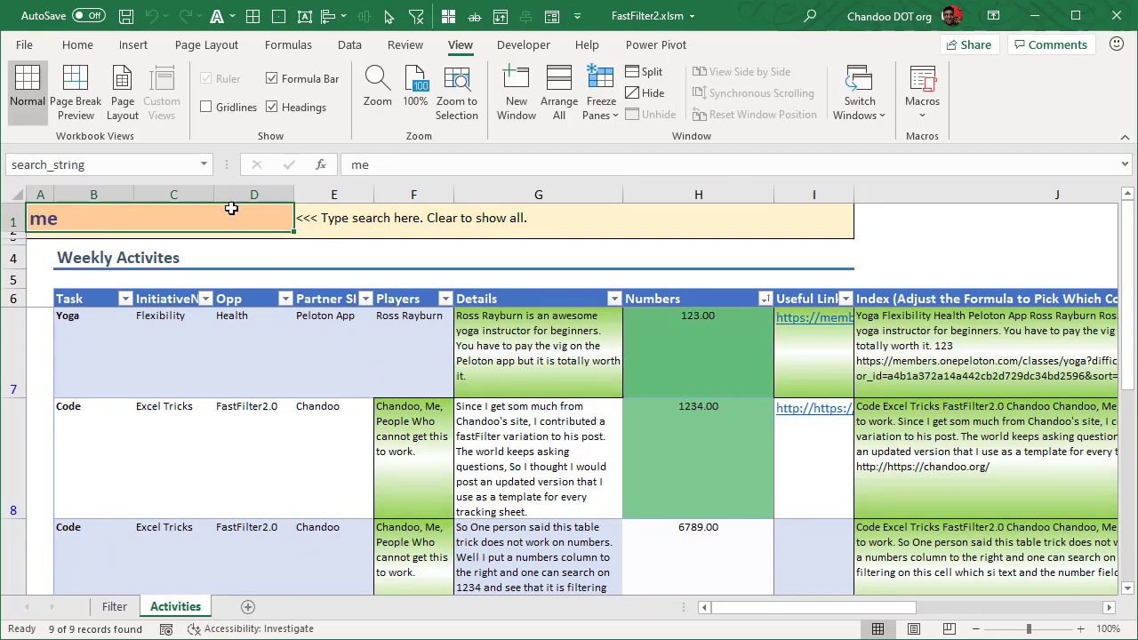
pyautogui.press('Delete')
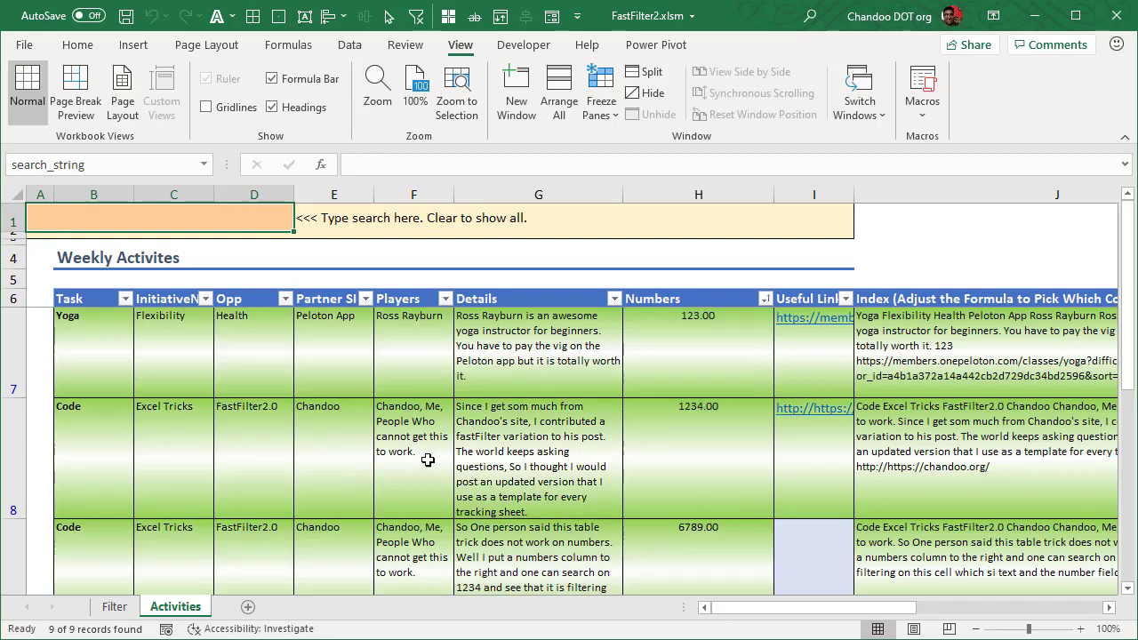
pyautogui.click(77, 44)
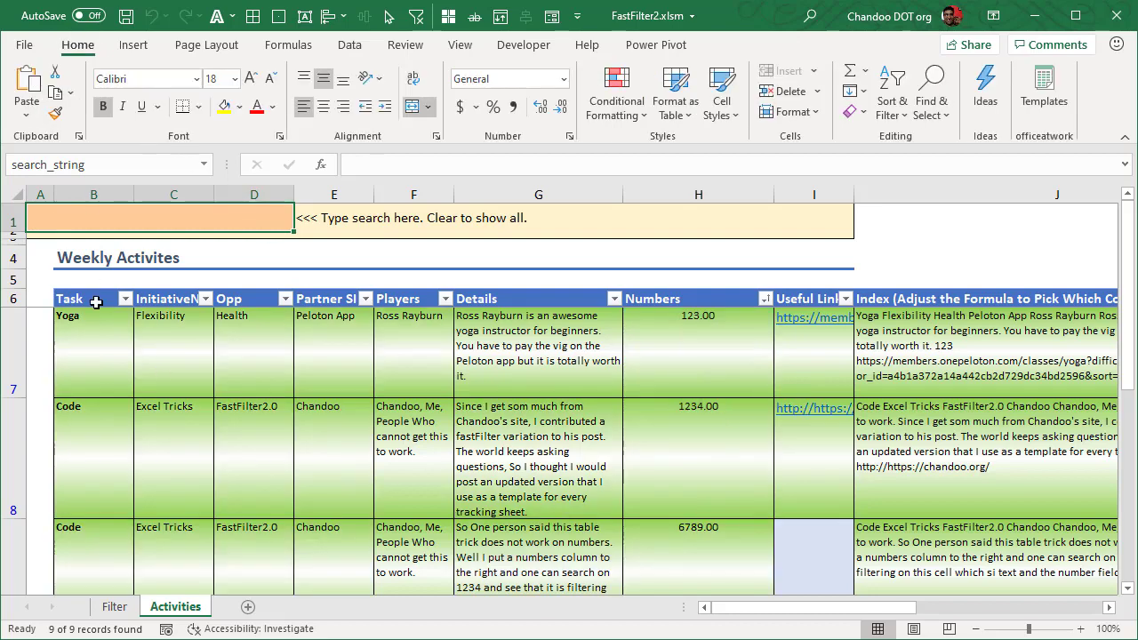
pyautogui.click(91, 341)
pyautogui.click(617, 94)
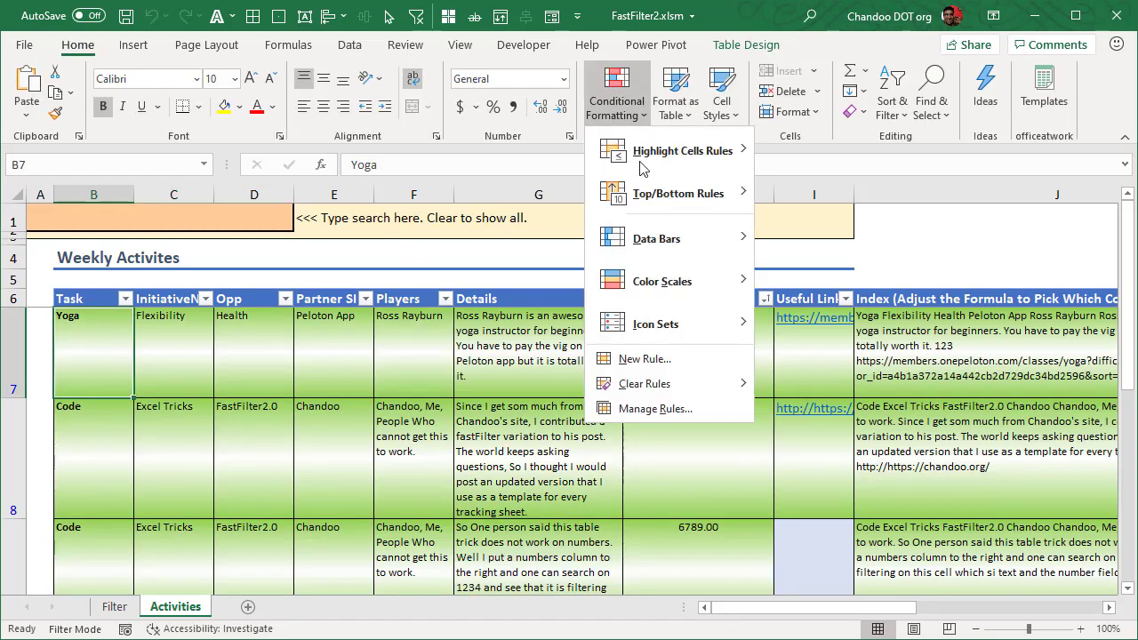
pyautogui.click(663, 409)
pyautogui.moveTo(671, 282); pyautogui.dragTo(493, 213)
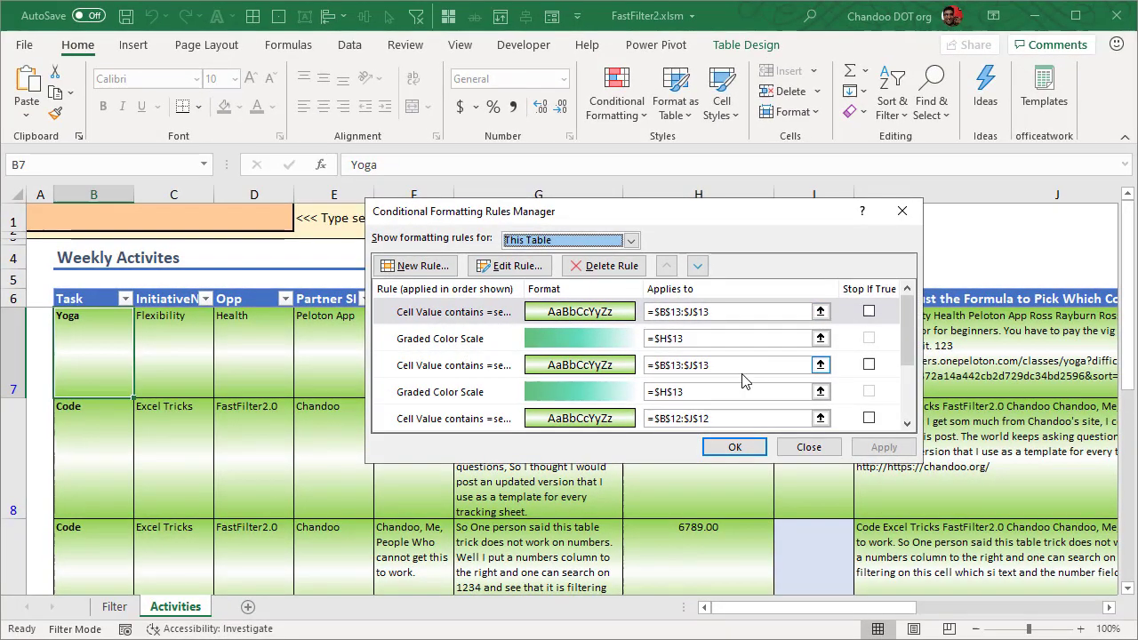
pyautogui.scroll(-2, 757, 373)
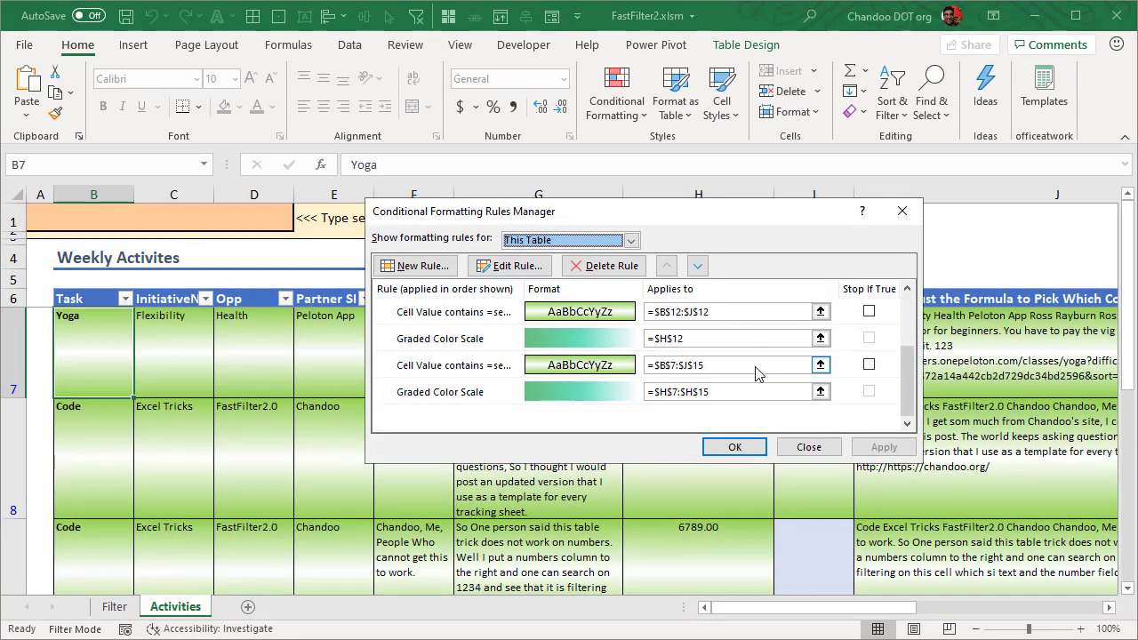
pyautogui.click(807, 447)
pyautogui.scroll(-5, 907, 459)
pyautogui.scroll(7, 908, 459)
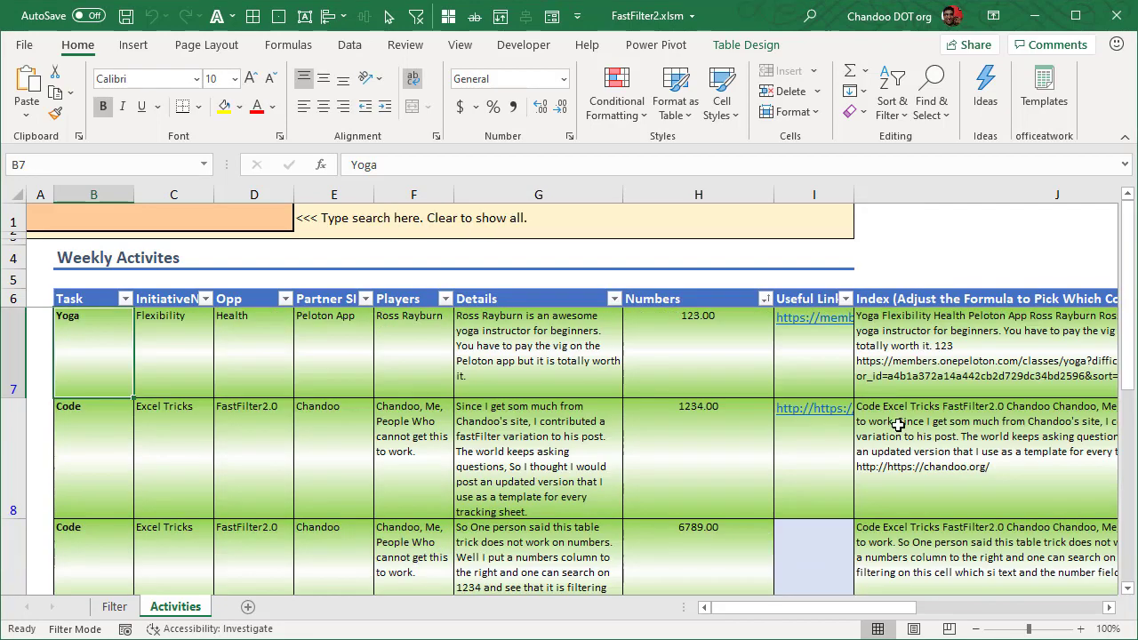